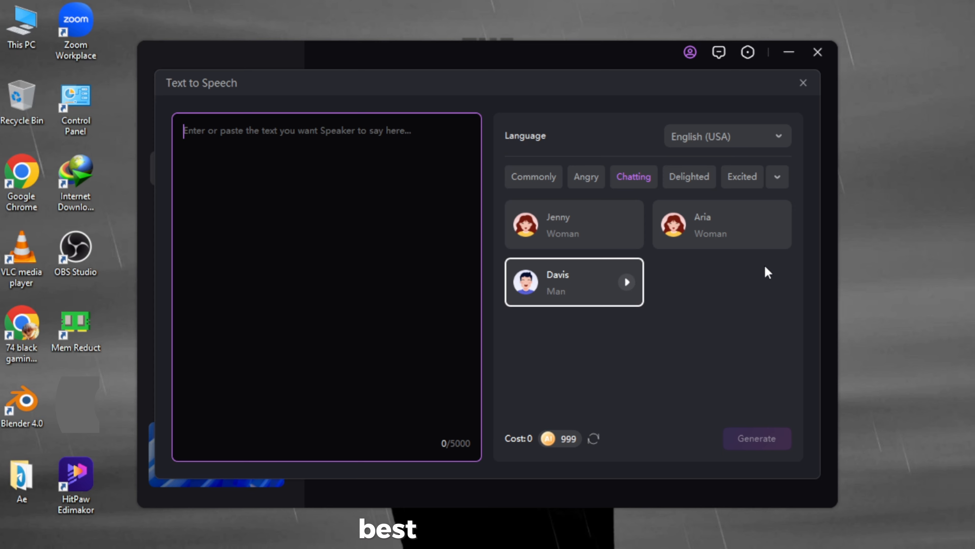
{"action": "left_click", "coordinate": [803, 84]}
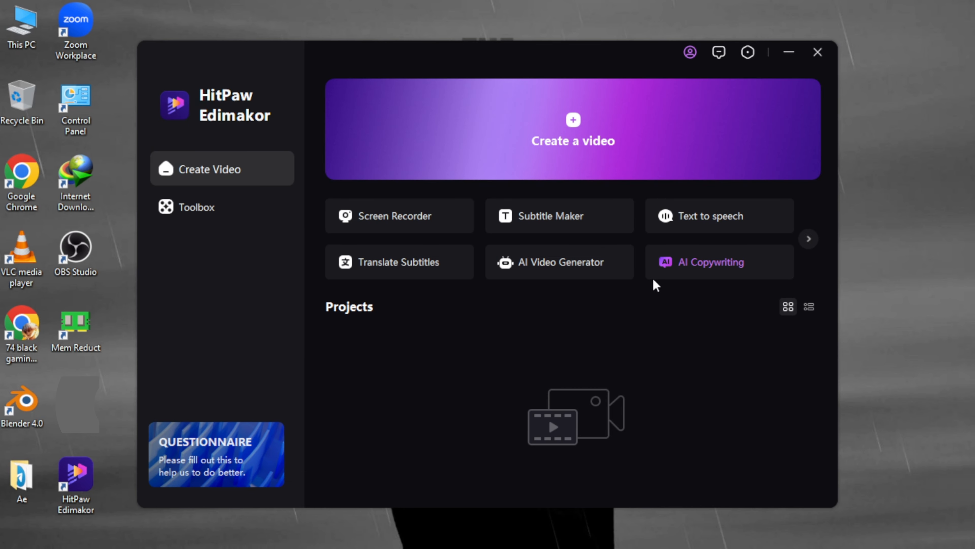
{"action": "left_click", "coordinate": [382, 266]}
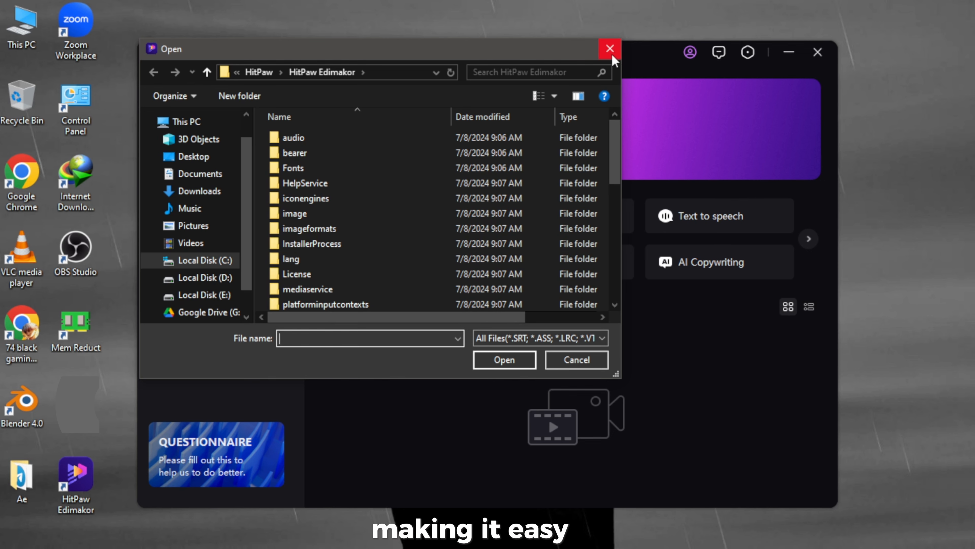
{"action": "left_click", "coordinate": [612, 53]}
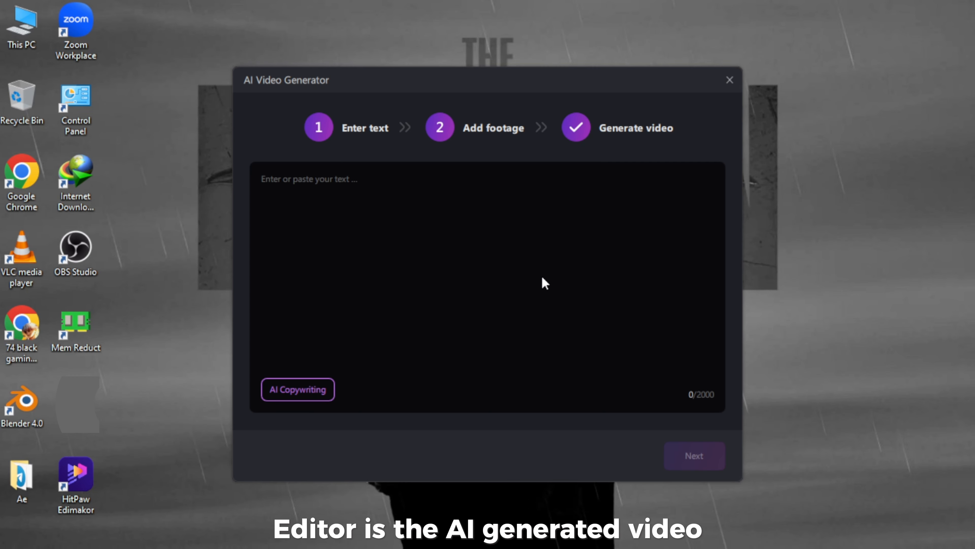
Step: Copy the "Step 1 Background" section of the video script from Sticky Notes
{"action": "left_click", "coordinate": [320, 183]}
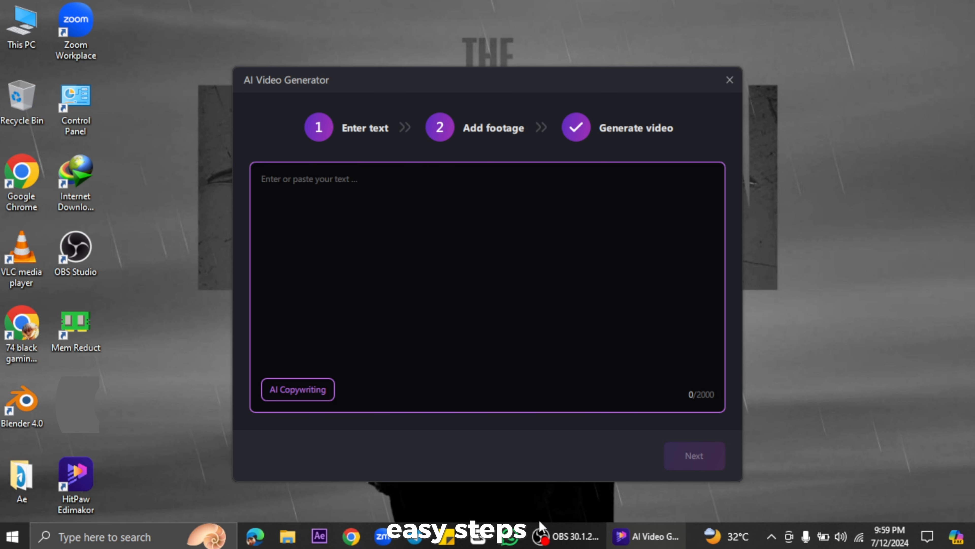
{"action": "left_click", "coordinate": [455, 536]}
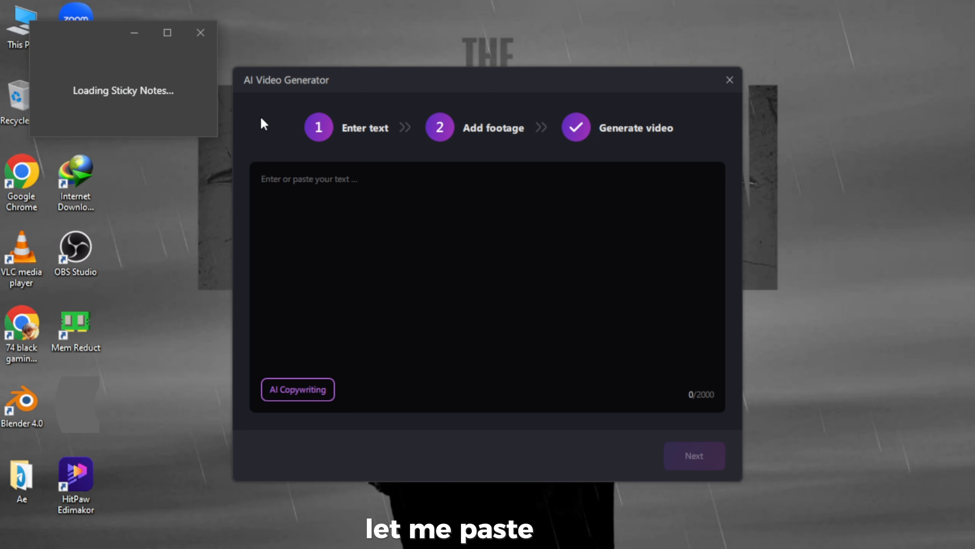
{"action": "left_click_drag", "start_coordinate": [668, 288], "coordinate": [181, 139]}
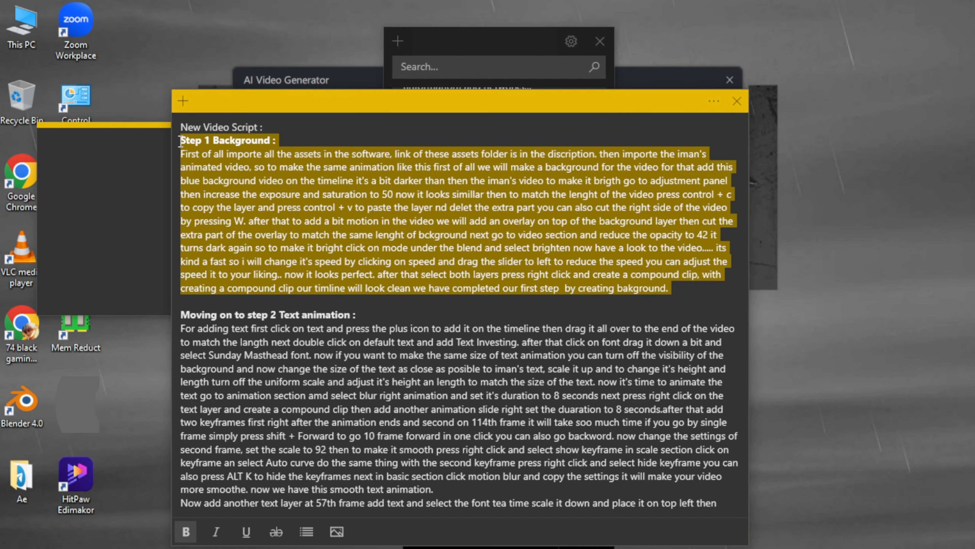
{"action": "right_click", "coordinate": [224, 149]}
{"action": "left_click", "coordinate": [268, 176]}
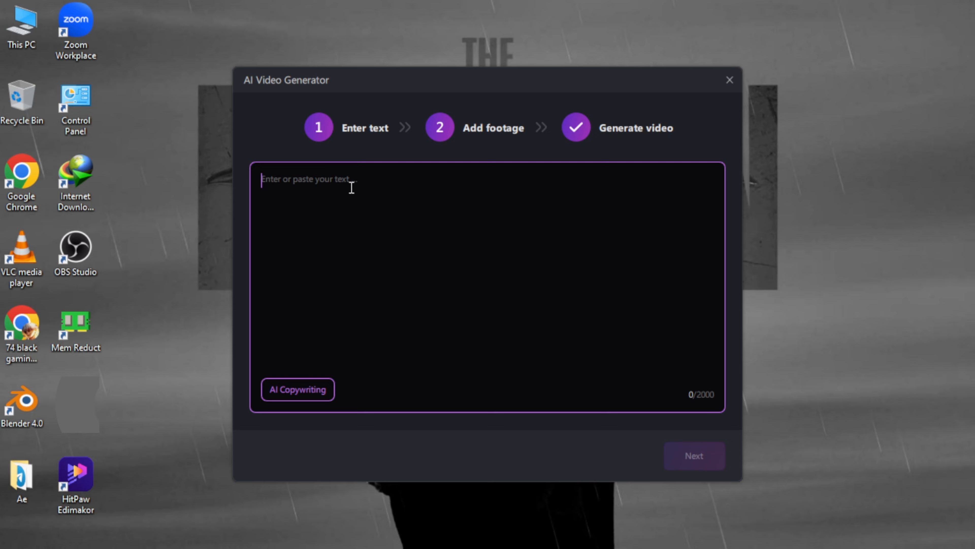
Step: Paste the script into the AI Video Generator, delete everything after "this blue background video on the timeline.", and continue to the footage stage
{"action": "key", "text": "ctrl+v"}
{"action": "left_click_drag", "start_coordinate": [444, 309], "coordinate": [432, 215]}
{"action": "key", "text": "BackSpace"}
{"action": "left_click", "coordinate": [688, 456]}
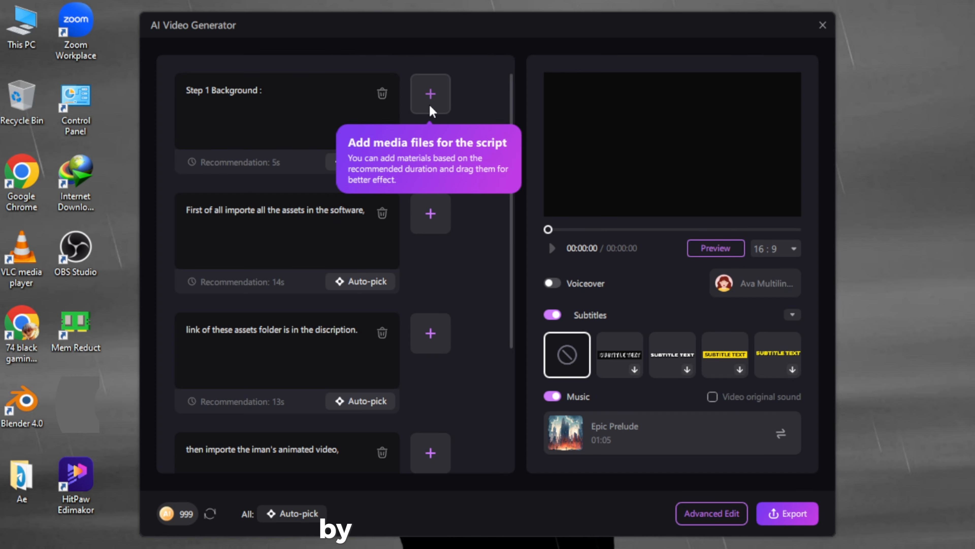
Step: Import media for the first script segments and auto-pick footage for "then importe the iman's animated video,"
{"action": "left_click", "coordinate": [430, 102]}
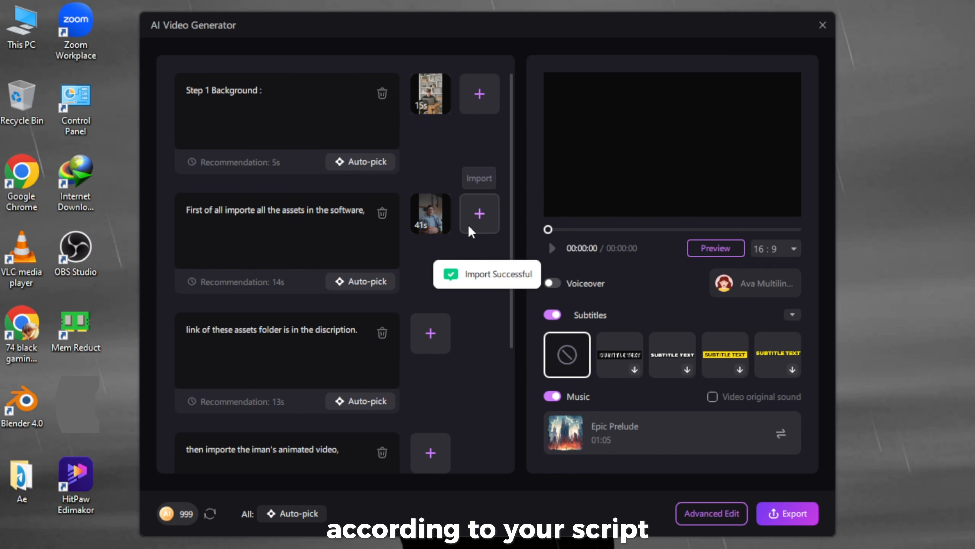
{"action": "scroll", "coordinate": [423, 284], "scroll_direction": "down", "scroll_amount": 5}
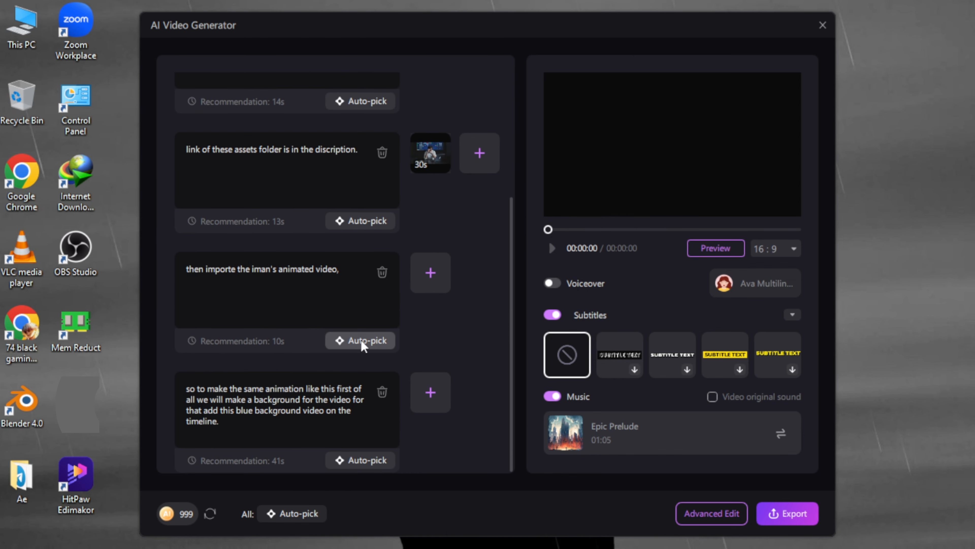
{"action": "left_click", "coordinate": [342, 343]}
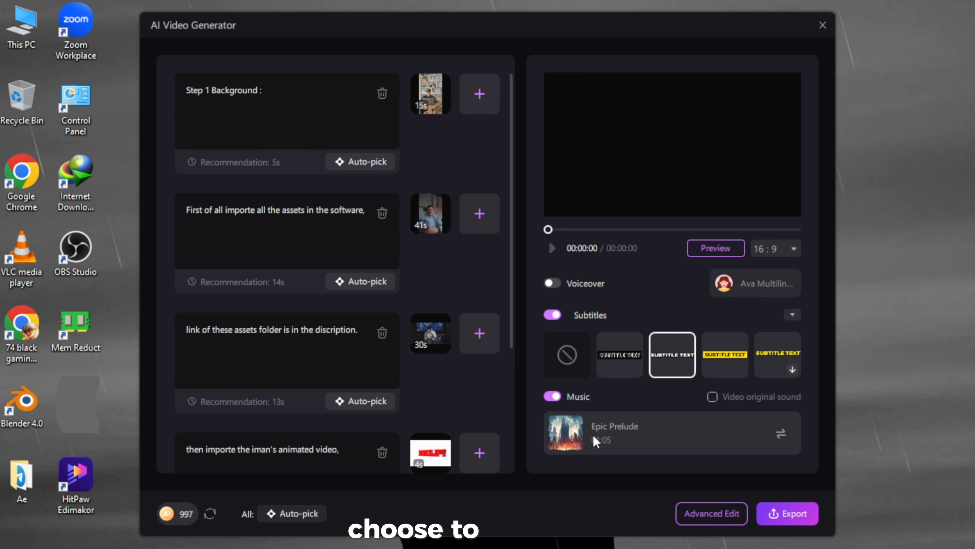
Step: Turn off the background music and enable the video's original sound
{"action": "left_click", "coordinate": [556, 396]}
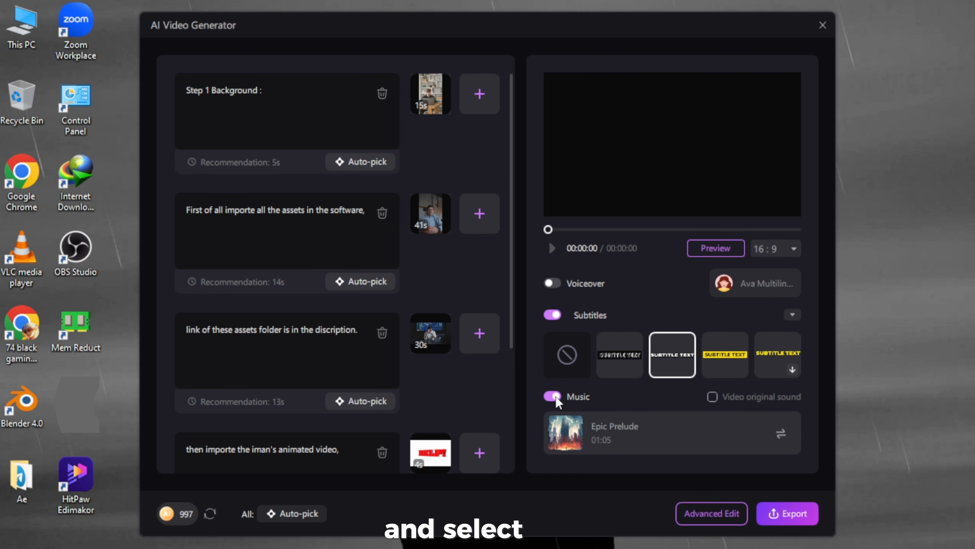
{"action": "left_click", "coordinate": [556, 396]}
{"action": "left_click", "coordinate": [556, 397]}
{"action": "left_click", "coordinate": [556, 397]}
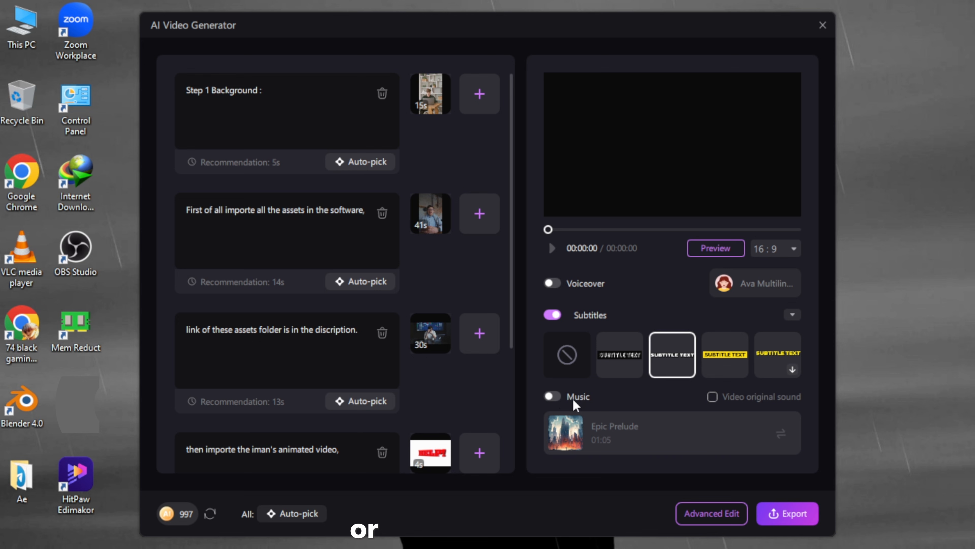
{"action": "left_click", "coordinate": [712, 396]}
{"action": "left_click", "coordinate": [615, 351]}
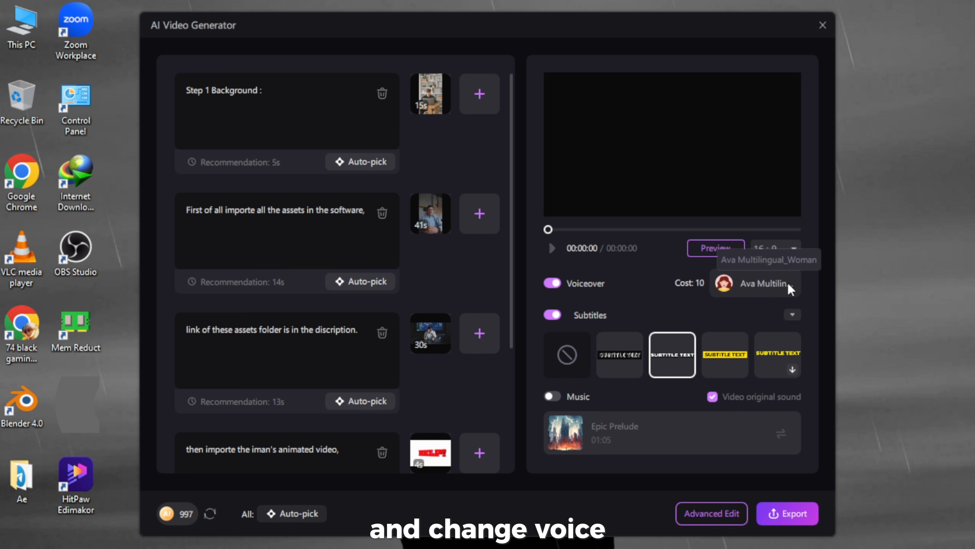
Step: Choose the Brian Multilingual man's voice for the voiceover and generate a preview of the video
{"action": "left_click", "coordinate": [788, 284]}
{"action": "left_click", "coordinate": [614, 283]}
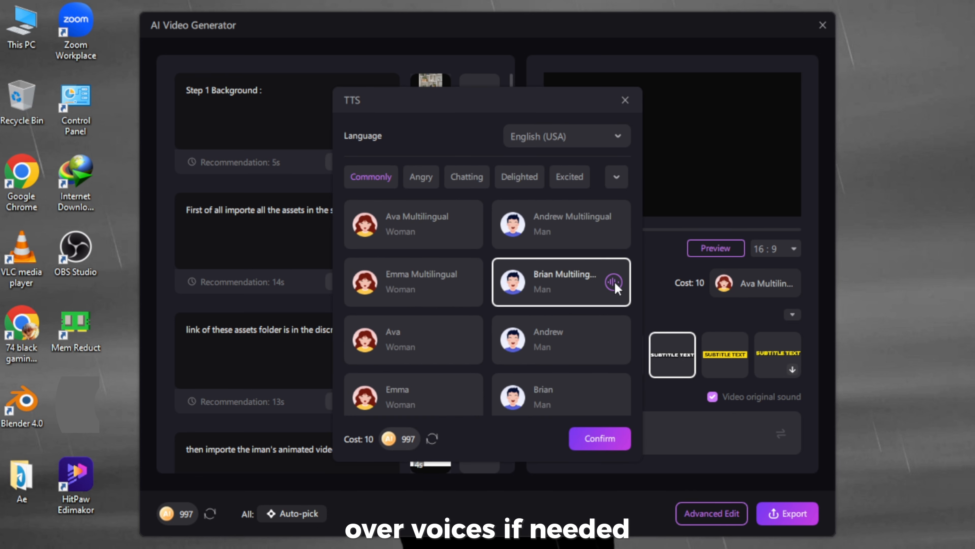
{"action": "left_click", "coordinate": [603, 440]}
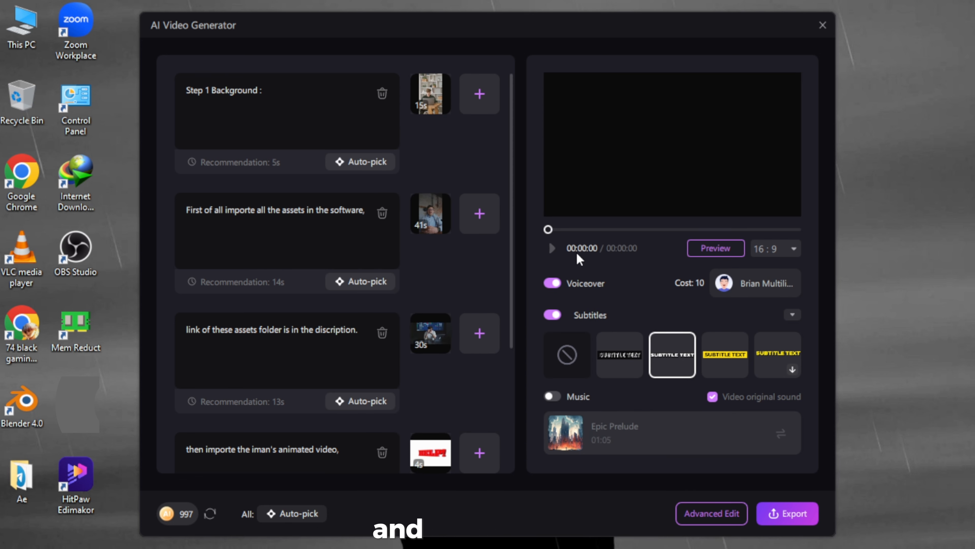
{"action": "left_click", "coordinate": [711, 251]}
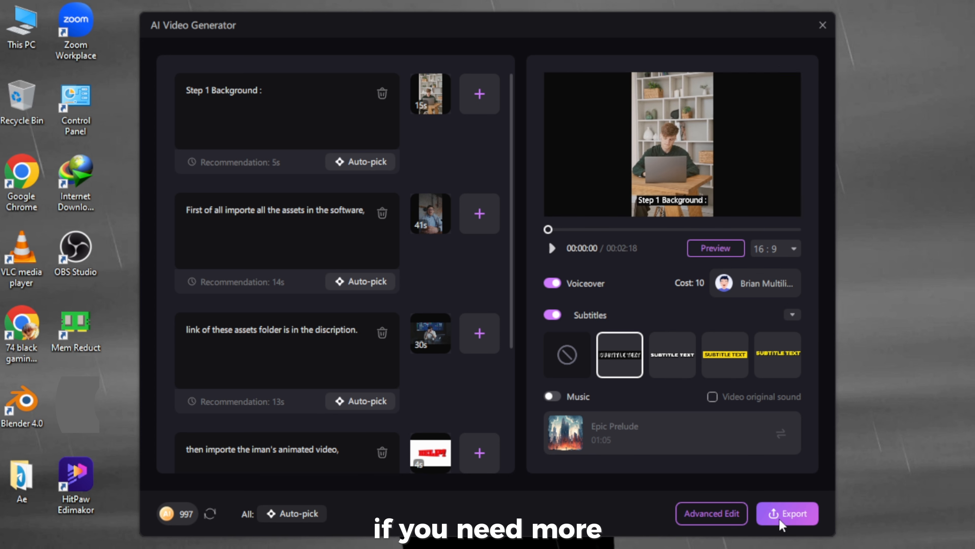
Step: Open the generated video in Advanced Edit and split the "A Man Talking" clip at 00:19:38
{"action": "left_click", "coordinate": [712, 514]}
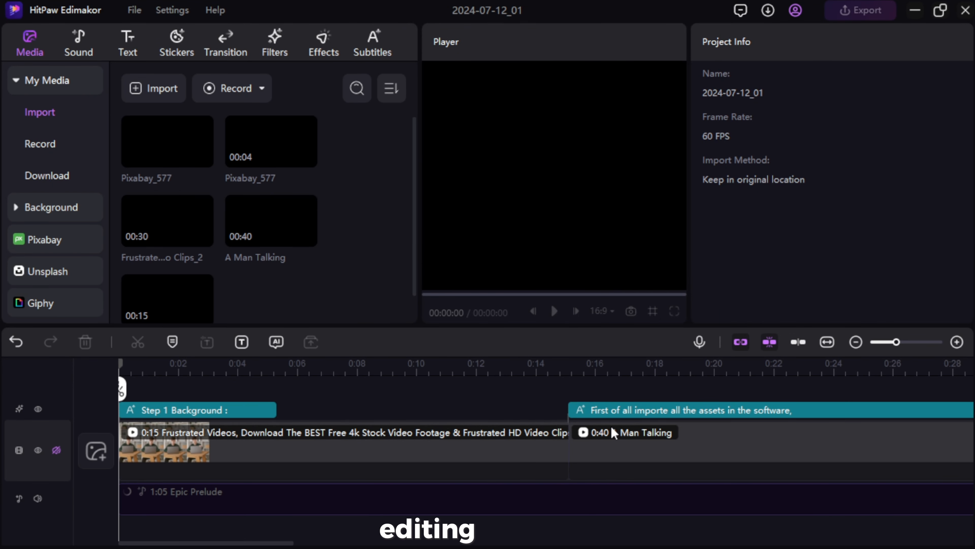
{"action": "scroll", "coordinate": [347, 241], "scroll_direction": "down", "scroll_amount": 3}
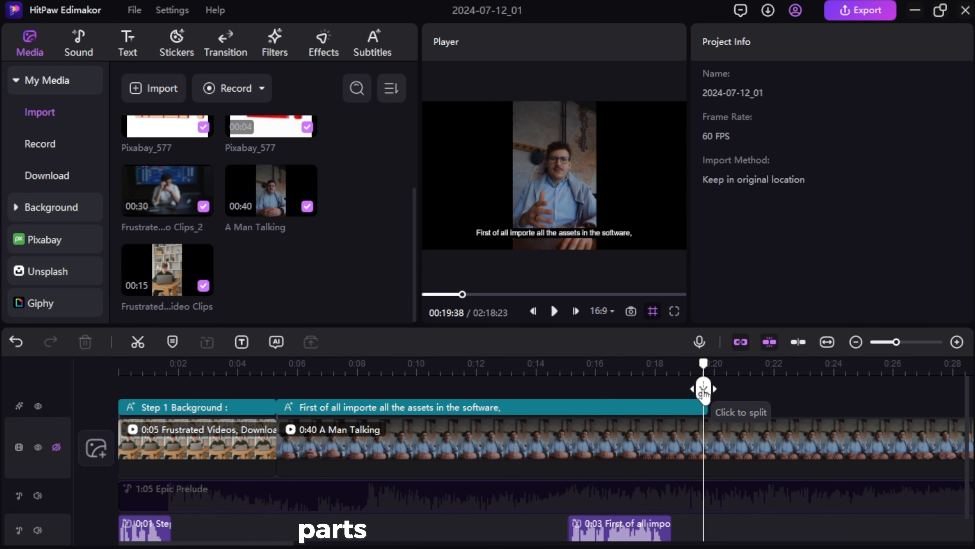
{"action": "left_click", "coordinate": [709, 388]}
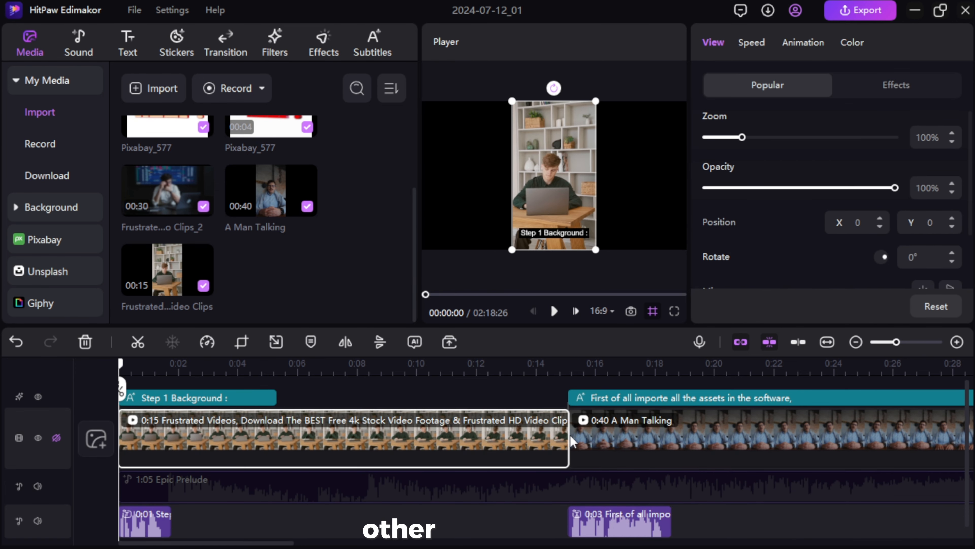
Step: Trim the end of the first timeline clip so it lasts about 5 seconds, and return the playhead to the start
{"action": "left_click_drag", "start_coordinate": [566, 437], "coordinate": [272, 451]}
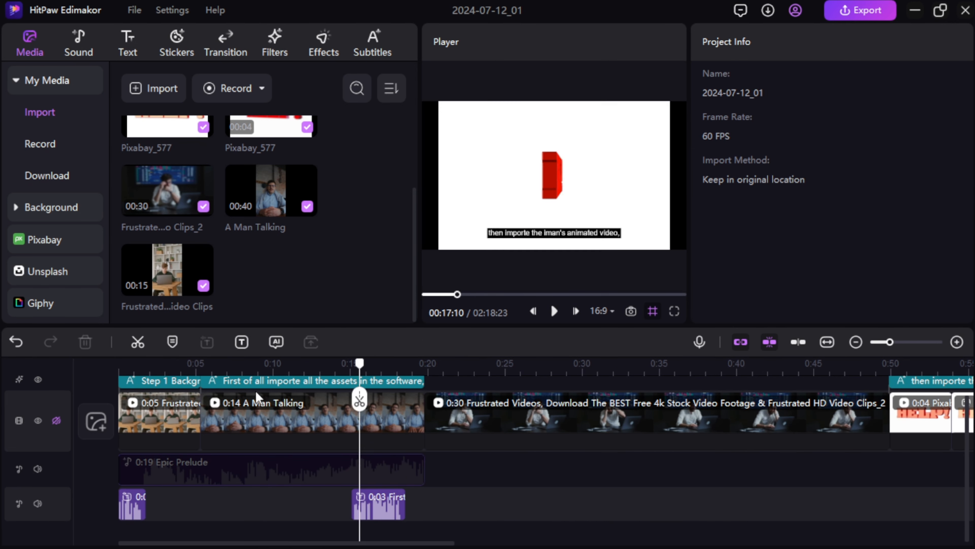
{"action": "left_click_drag", "start_coordinate": [255, 399], "coordinate": [26, 415]}
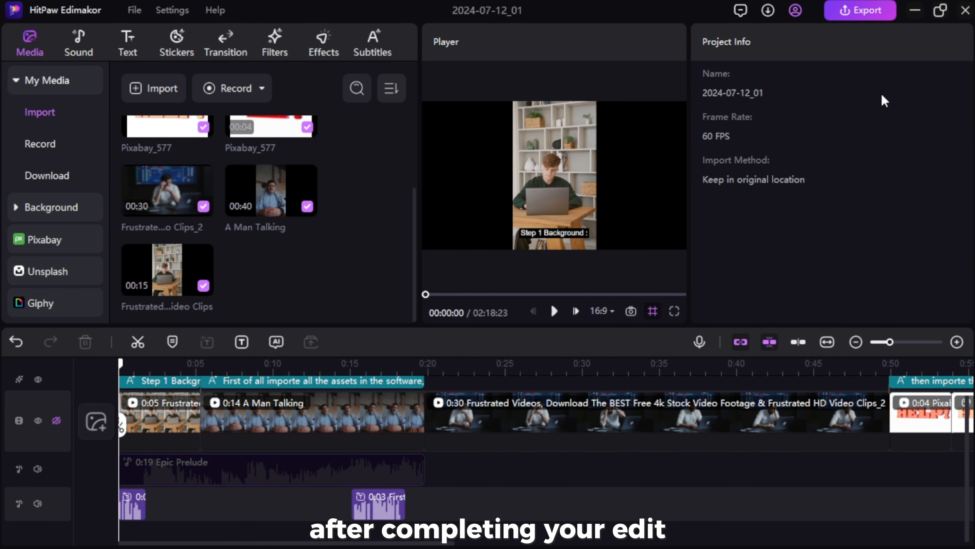
Step: Export the video as MP4 at 1080P with H264 encoding, the recommended bit rate and 30 fps
{"action": "left_click", "coordinate": [858, 12]}
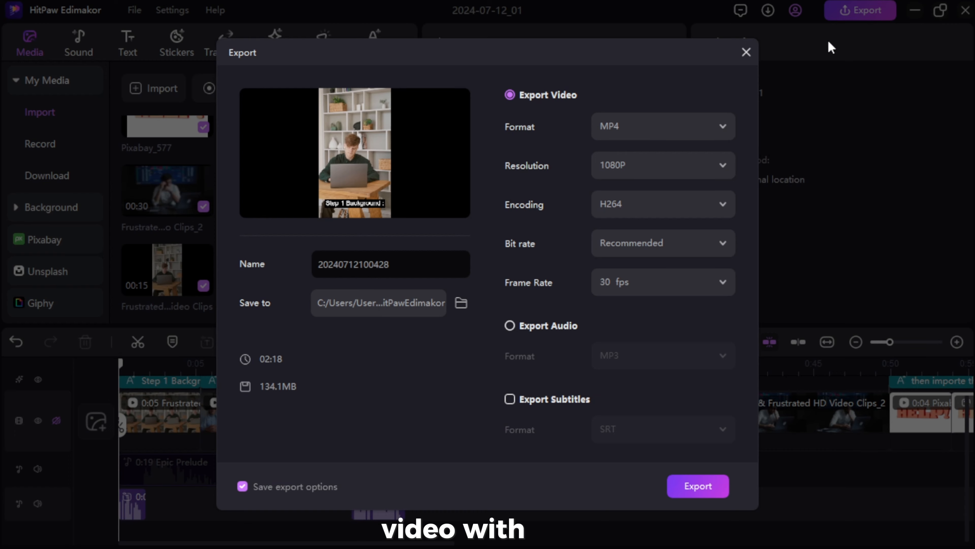
{"action": "left_click", "coordinate": [692, 492]}
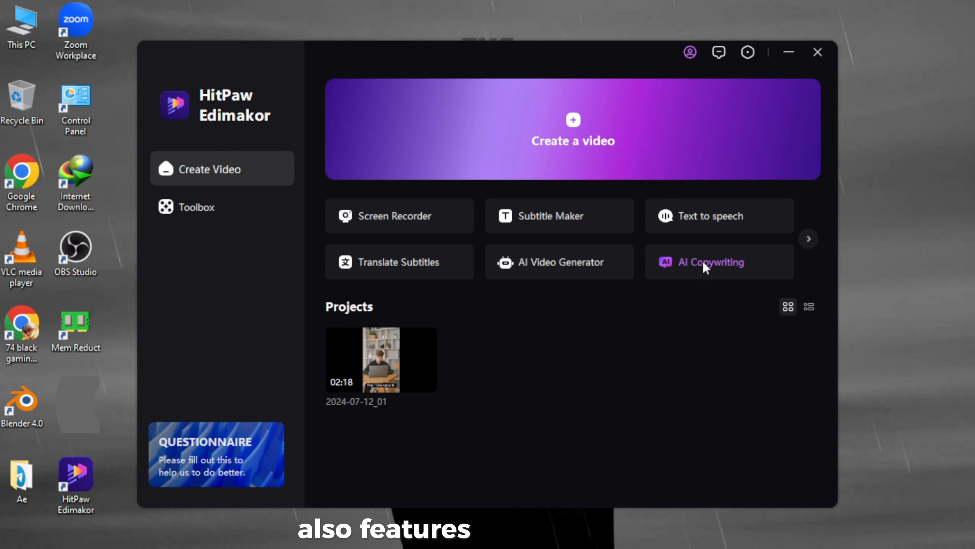
Step: Generate a Movies and TVs script with AI Copywriting from the copied "Step 1 Background" text, in English with length <200, and read it through
{"action": "left_click", "coordinate": [707, 265]}
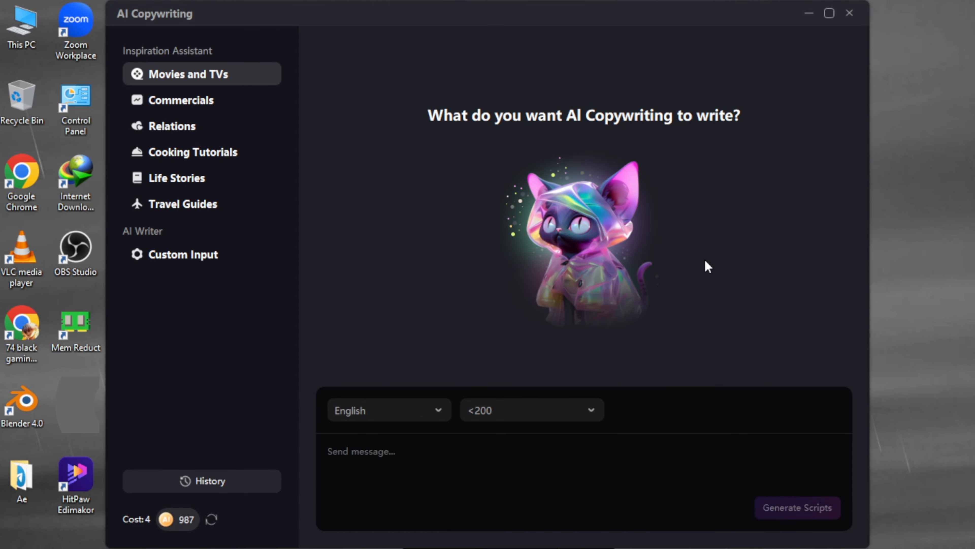
{"action": "key", "text": "ctrl+v"}
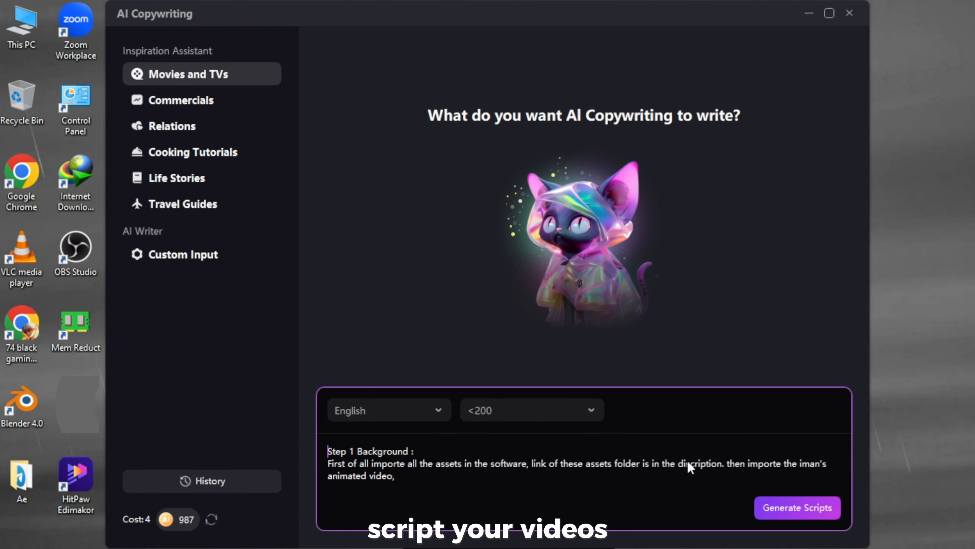
{"action": "left_click", "coordinate": [831, 501]}
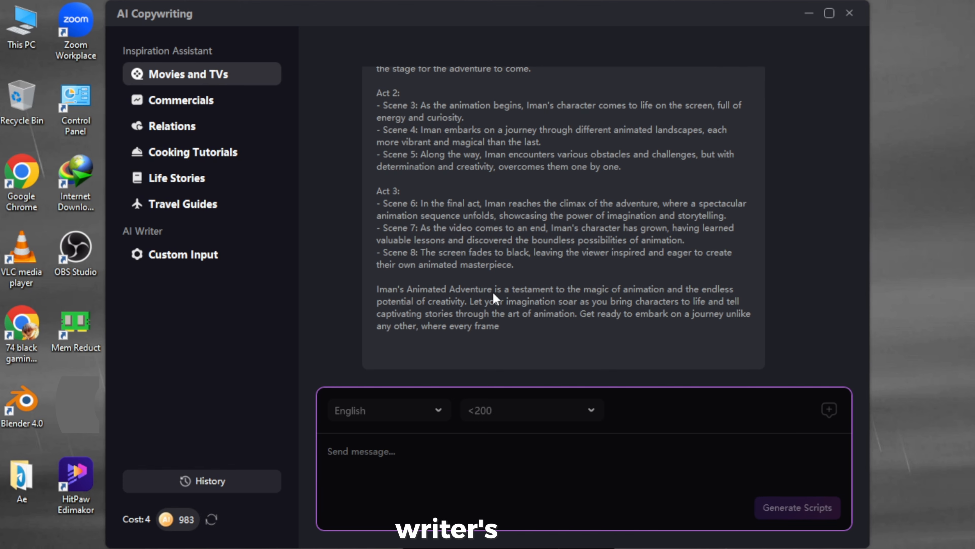
{"action": "scroll", "coordinate": [496, 292], "scroll_direction": "up", "scroll_amount": 2}
{"action": "scroll", "coordinate": [496, 292], "scroll_direction": "up", "scroll_amount": 3}
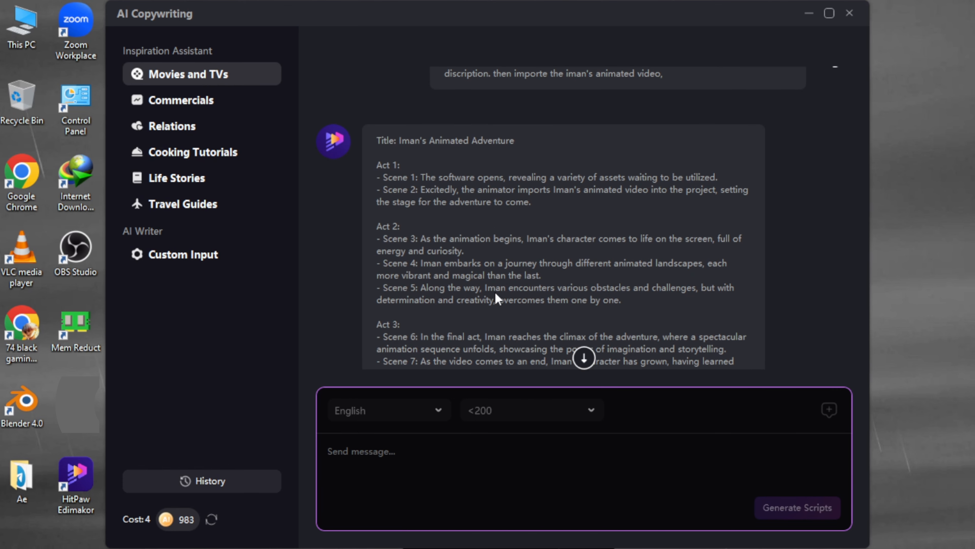
{"action": "scroll", "coordinate": [495, 292], "scroll_direction": "down", "scroll_amount": 3}
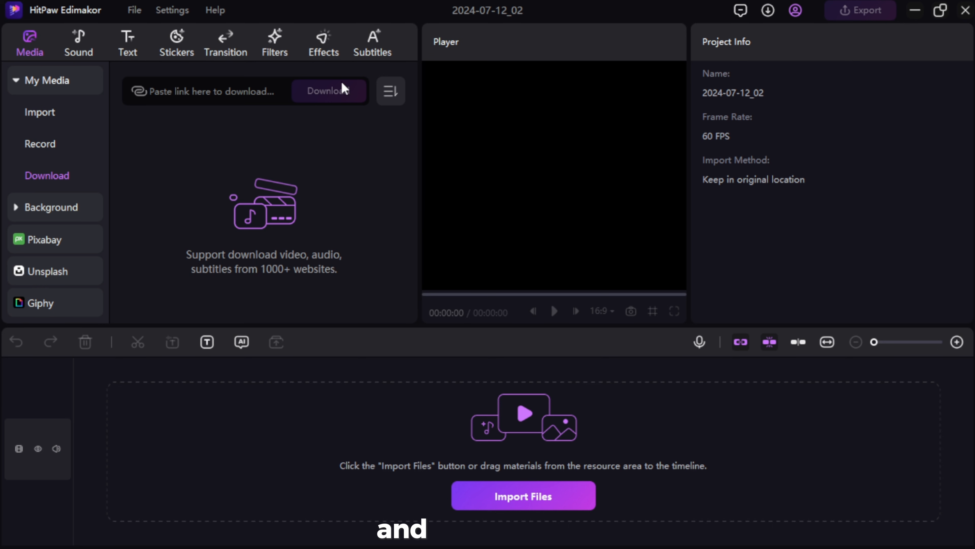
Step: Paste the copied link into the media download field of the new project
{"action": "left_click", "coordinate": [222, 92]}
{"action": "key", "text": "ctrl+v"}
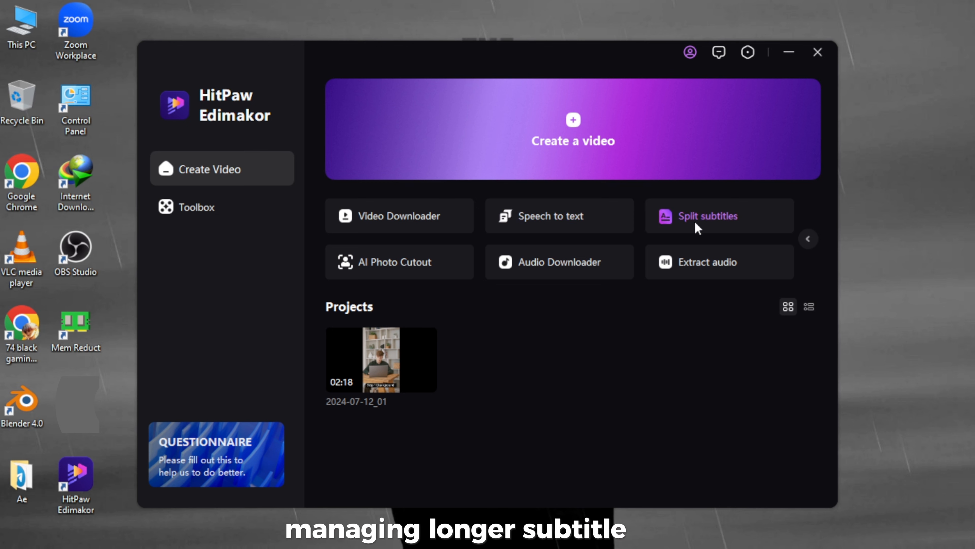
{"action": "left_click", "coordinate": [413, 269]}
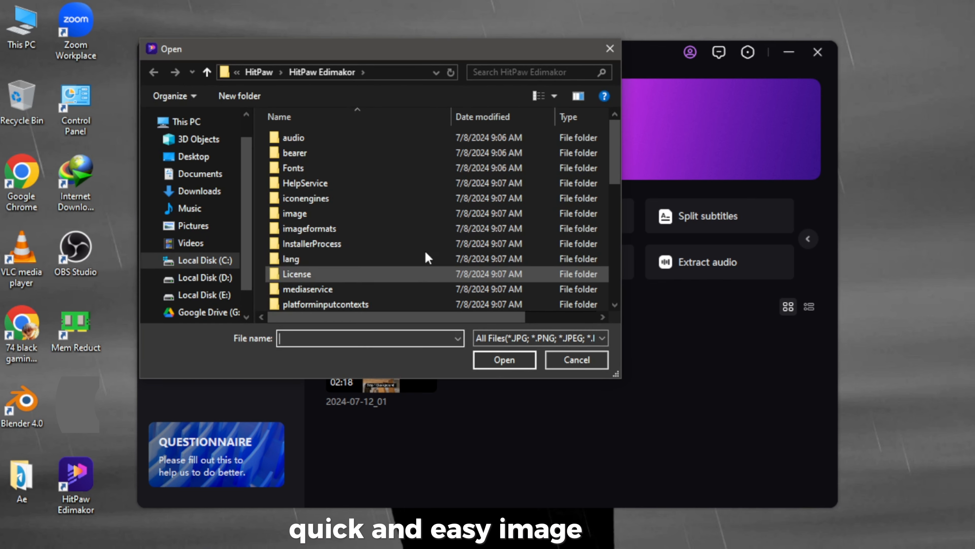
{"action": "key", "text": "Escape"}
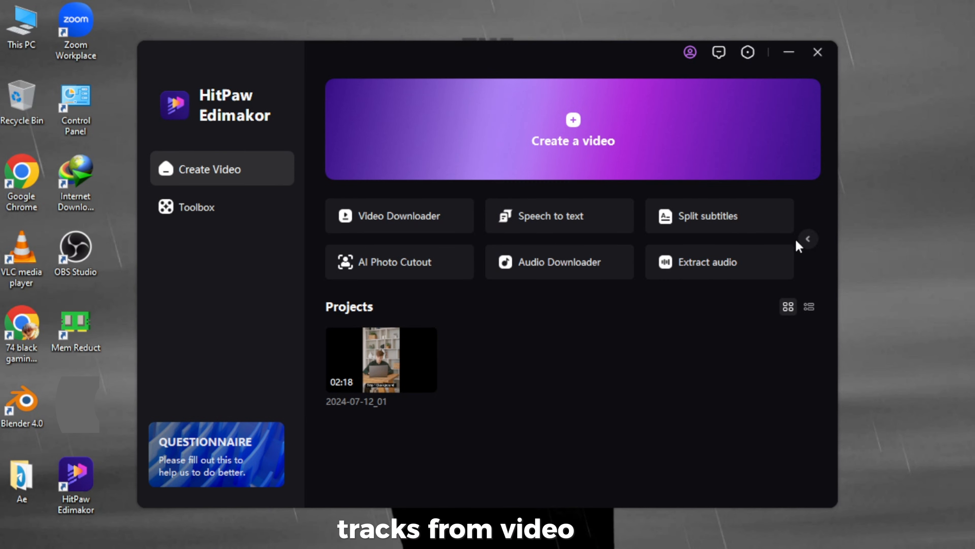
{"action": "left_click", "coordinate": [809, 241]}
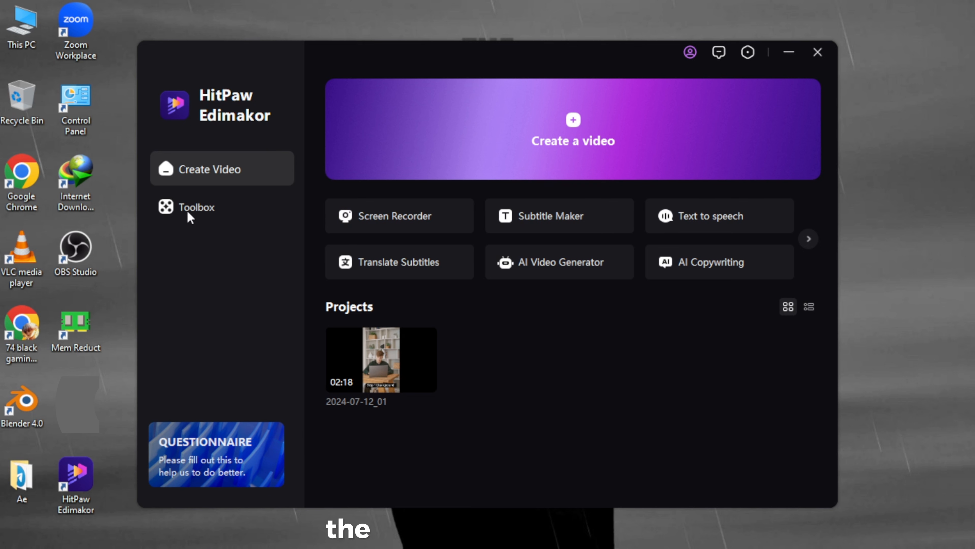
Step: Look through the Video, Audio and Image tool categories in the Toolbox
{"action": "left_click", "coordinate": [194, 207]}
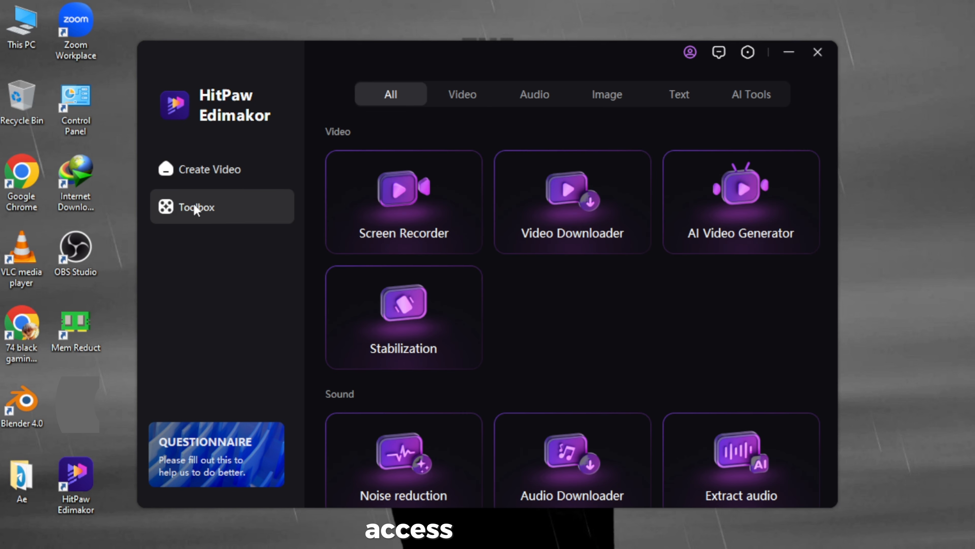
{"action": "left_click", "coordinate": [451, 95]}
{"action": "left_click", "coordinate": [539, 92]}
{"action": "left_click", "coordinate": [609, 91]}
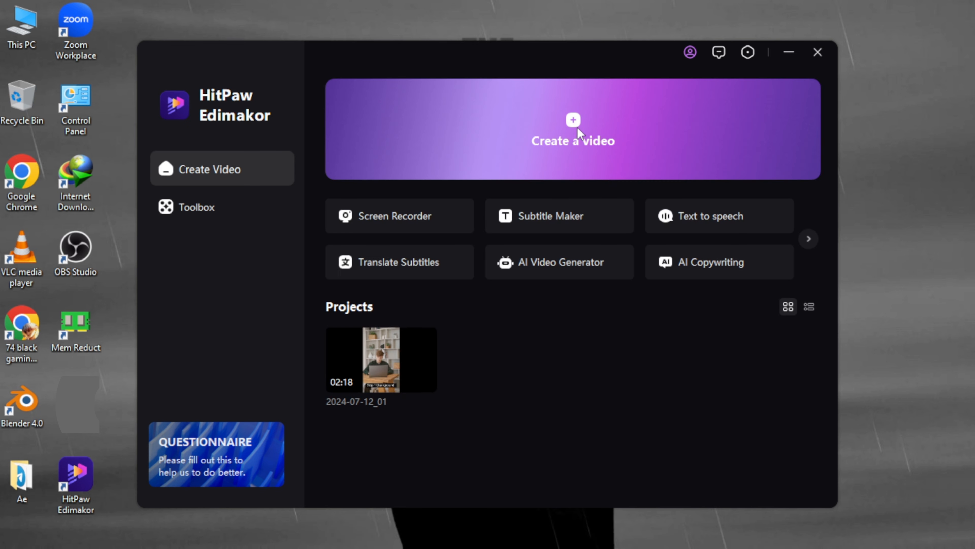
Step: Create a new video project and name it "HitPaw Editor"
{"action": "left_click", "coordinate": [578, 128]}
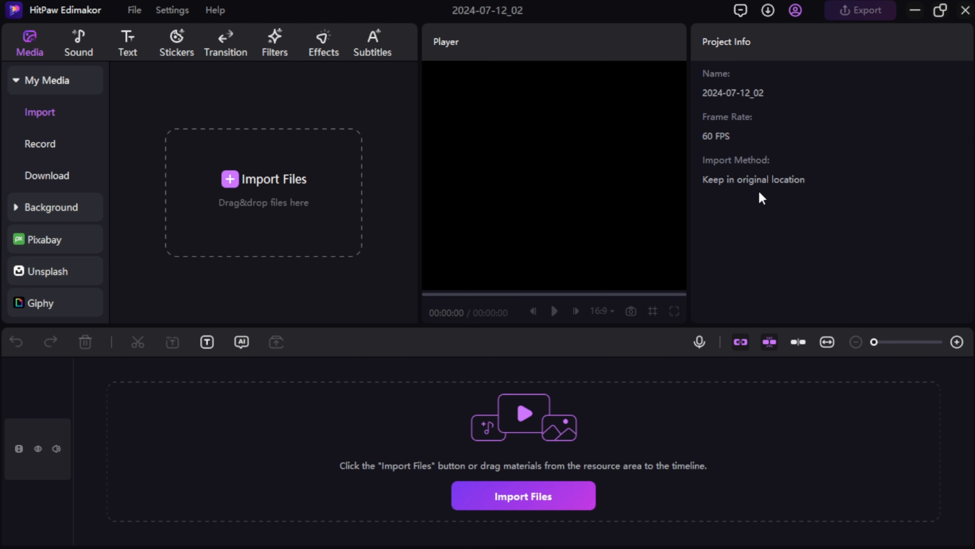
{"action": "left_click", "coordinate": [502, 10]}
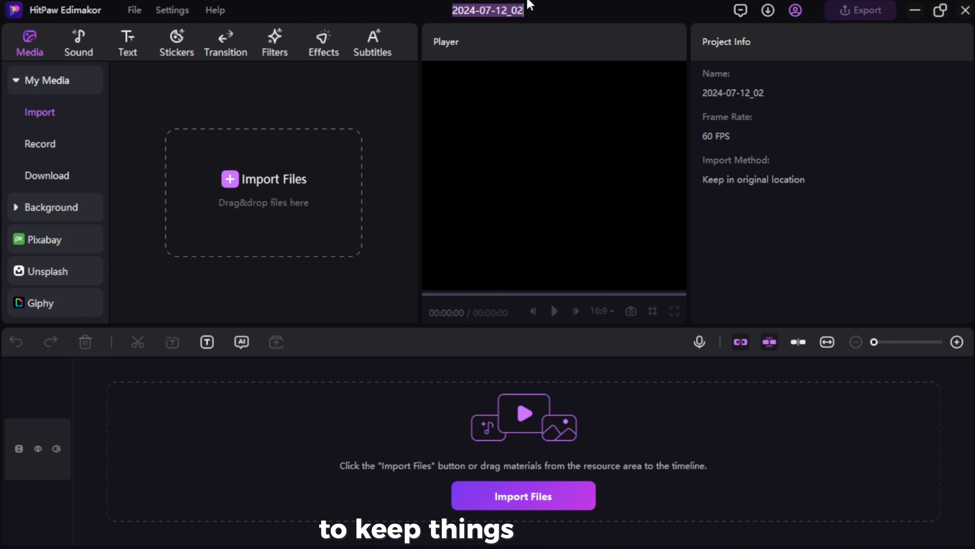
{"action": "type", "text": "HitPaw Editor"}
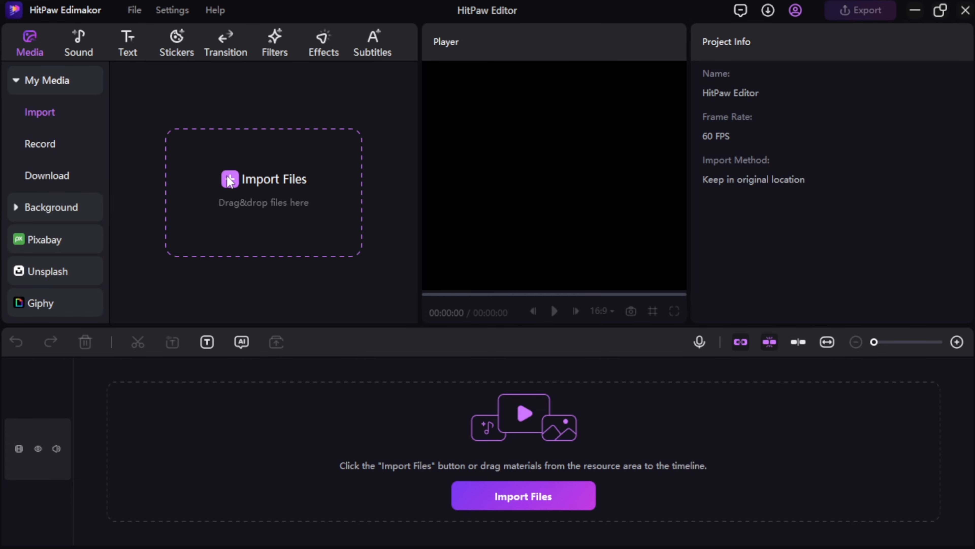
Step: Import the 4K Planet Earth Spinning in Space and Mazda RX7 FD - Midnight Run videos from the Assets folder on drive D
{"action": "left_click", "coordinate": [230, 180]}
{"action": "left_click", "coordinate": [50, 238]}
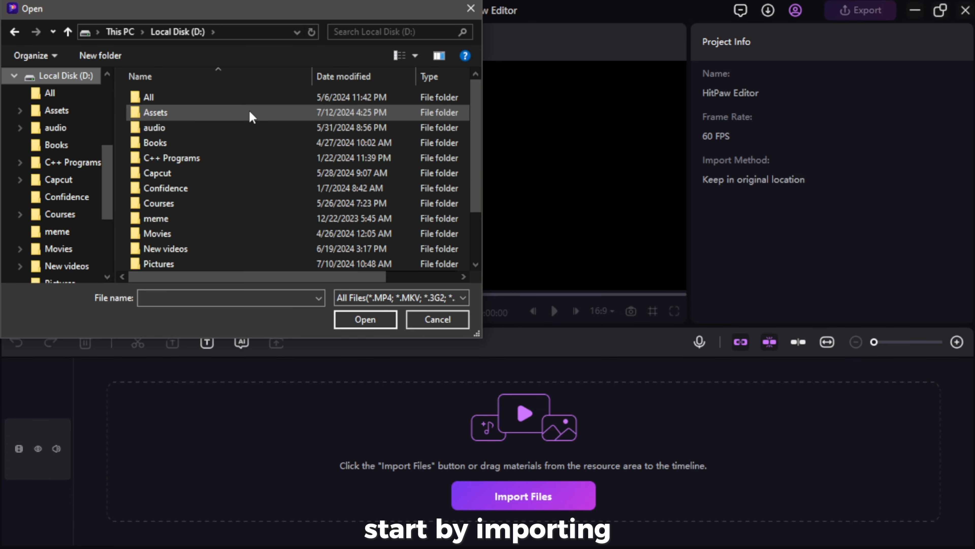
{"action": "double_click", "coordinate": [249, 111]}
{"action": "left_click", "coordinate": [189, 192]}
{"action": "left_click_drag", "start_coordinate": [475, 88], "coordinate": [472, 169]}
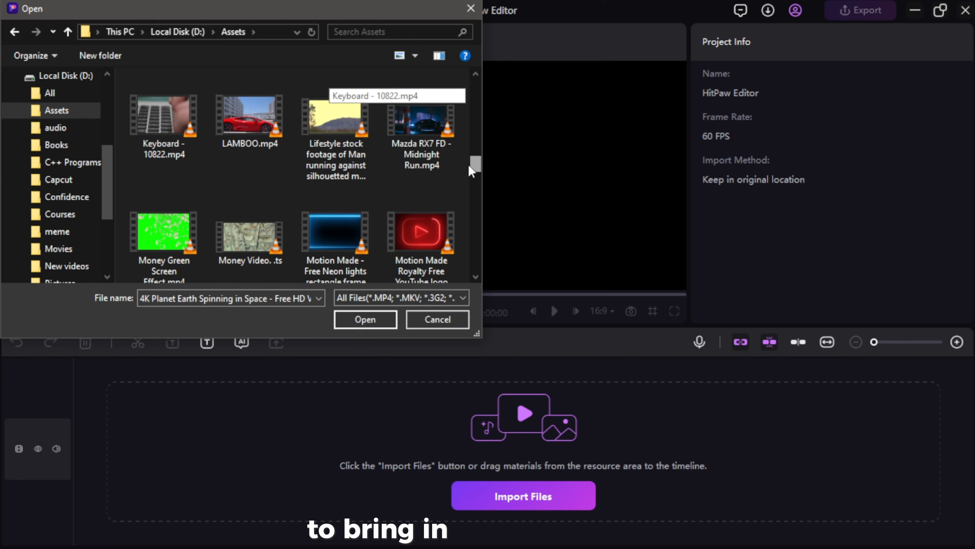
{"action": "left_click", "coordinate": [427, 120], "text": "ctrl"}
{"action": "left_click", "coordinate": [365, 320]}
{"action": "left_click", "coordinate": [260, 231]}
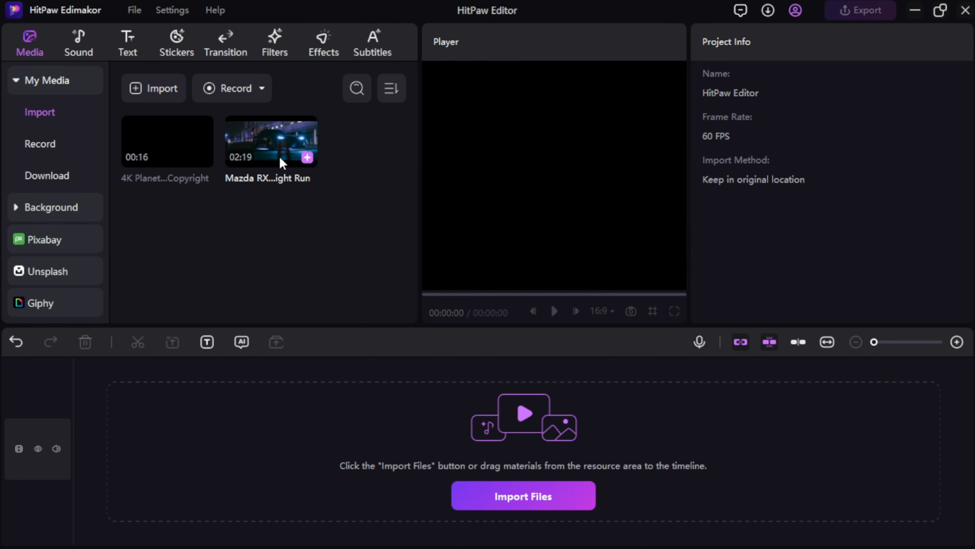
Step: Look through the Animated and Landscape backgrounds in the media library
{"action": "left_click", "coordinate": [54, 207]}
{"action": "left_click", "coordinate": [58, 178]}
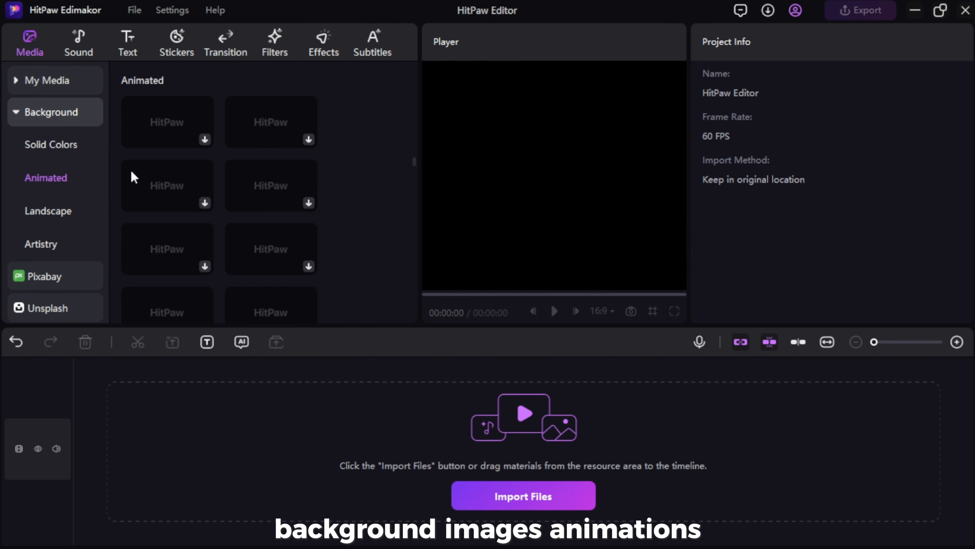
{"action": "scroll", "coordinate": [257, 138], "scroll_direction": "down", "scroll_amount": 1}
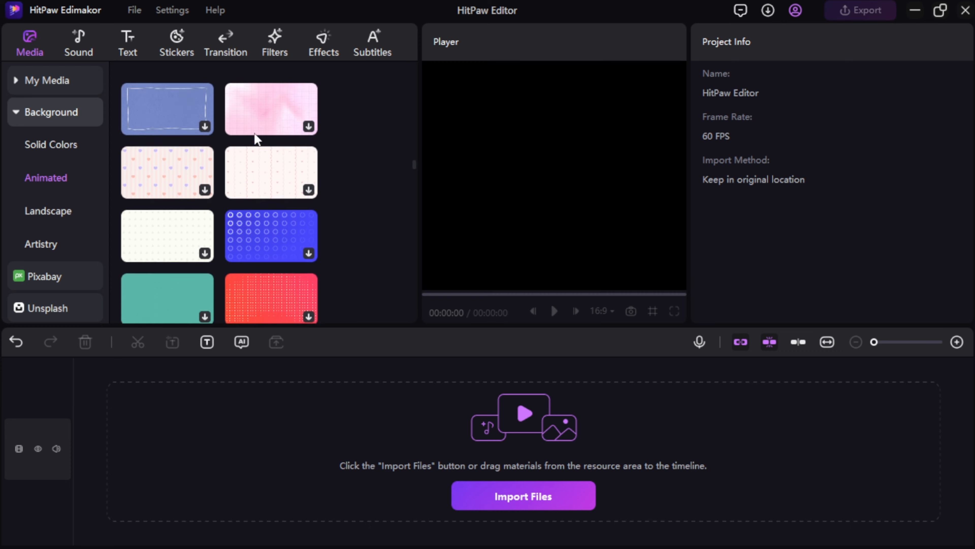
{"action": "scroll", "coordinate": [256, 138], "scroll_direction": "down", "scroll_amount": 5}
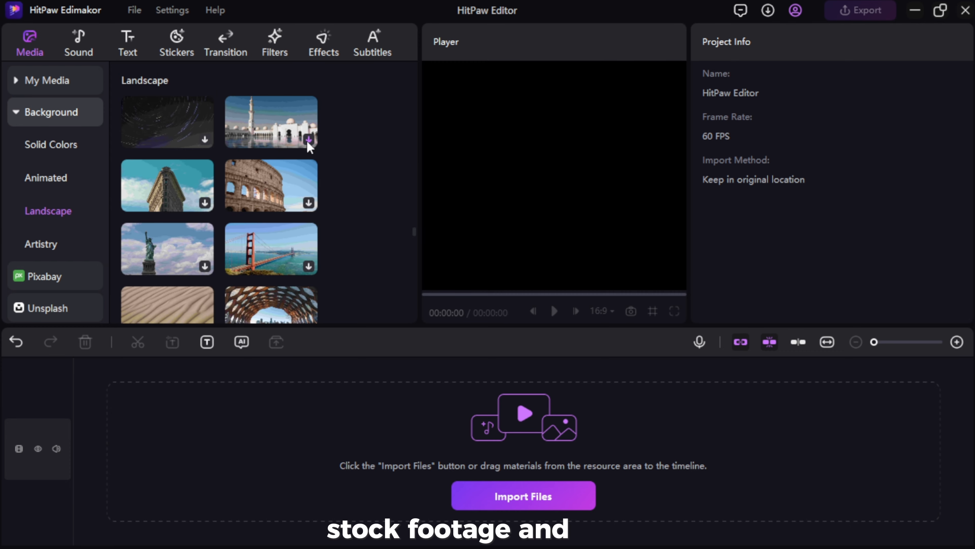
{"action": "scroll", "coordinate": [307, 141], "scroll_direction": "down", "scroll_amount": 2}
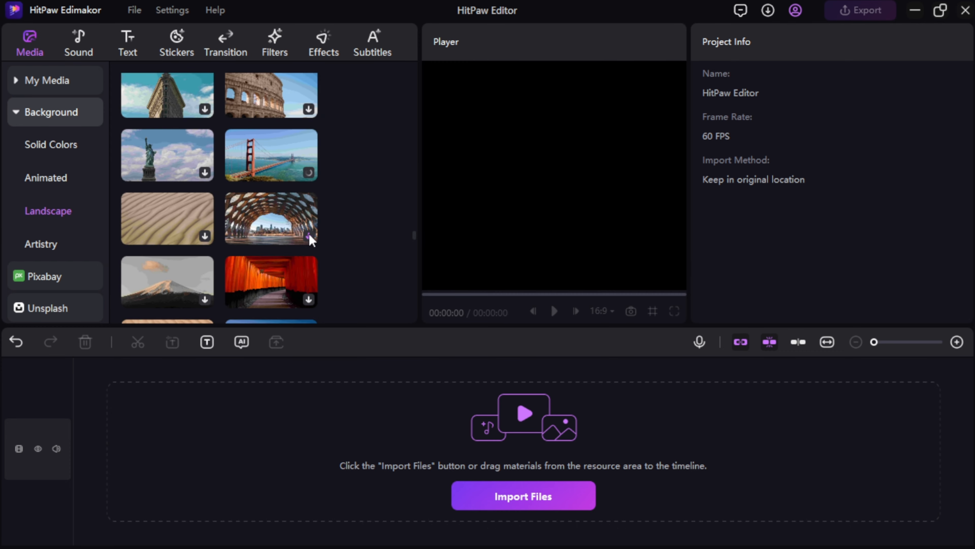
{"action": "scroll", "coordinate": [309, 232], "scroll_direction": "down", "scroll_amount": 3}
Step: Download the 17-second stock clip of birds on green water from Pixabay
{"action": "left_click", "coordinate": [44, 276]}
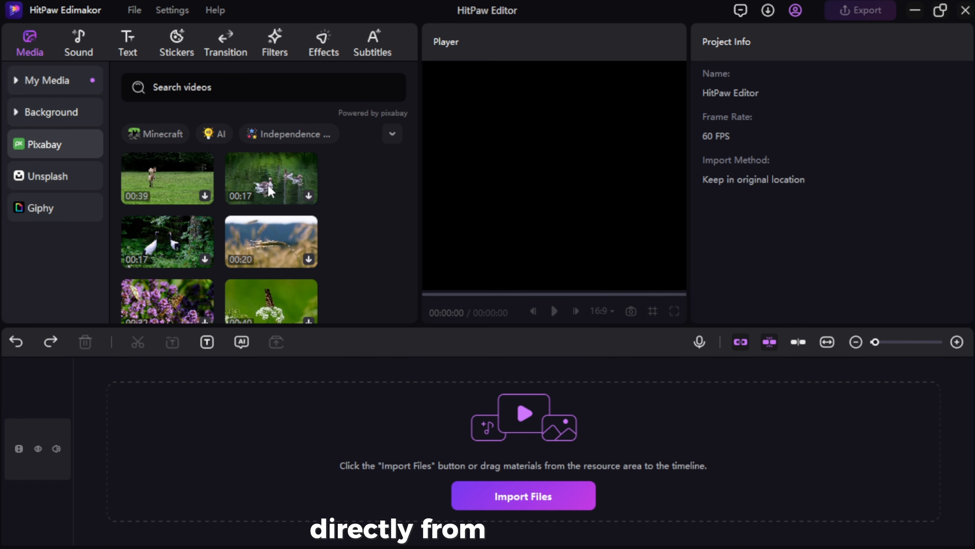
{"action": "left_click", "coordinate": [268, 186]}
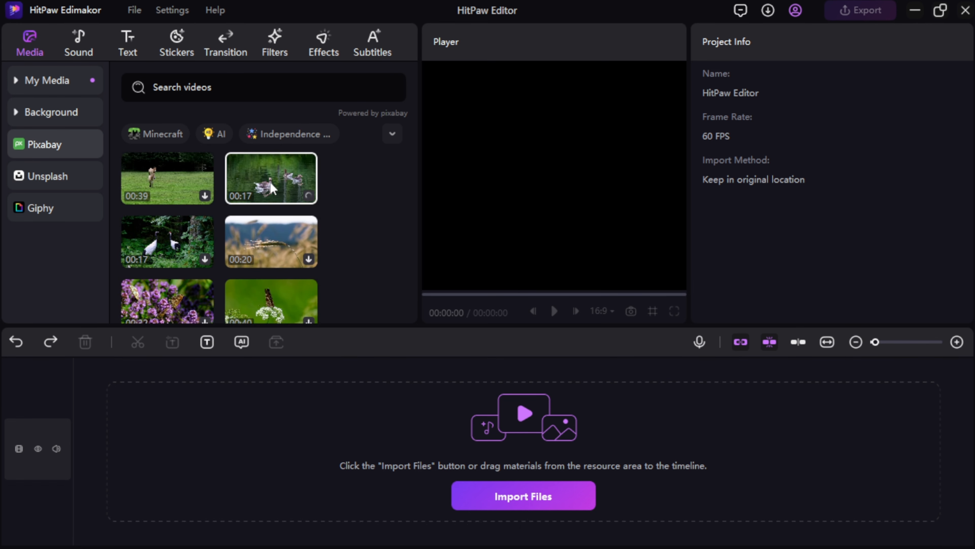
Step: Look through the Cheerful music, the Nature and Normal sound effects, and the audio extraction section
{"action": "left_click", "coordinate": [79, 42]}
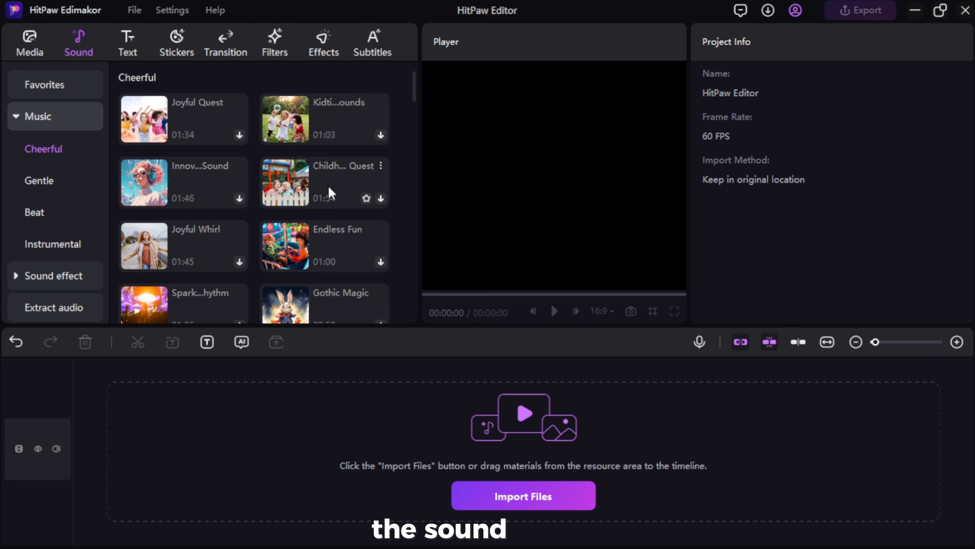
{"action": "scroll", "coordinate": [235, 172], "scroll_direction": "down", "scroll_amount": 3}
{"action": "scroll", "coordinate": [235, 172], "scroll_direction": "down", "scroll_amount": 2}
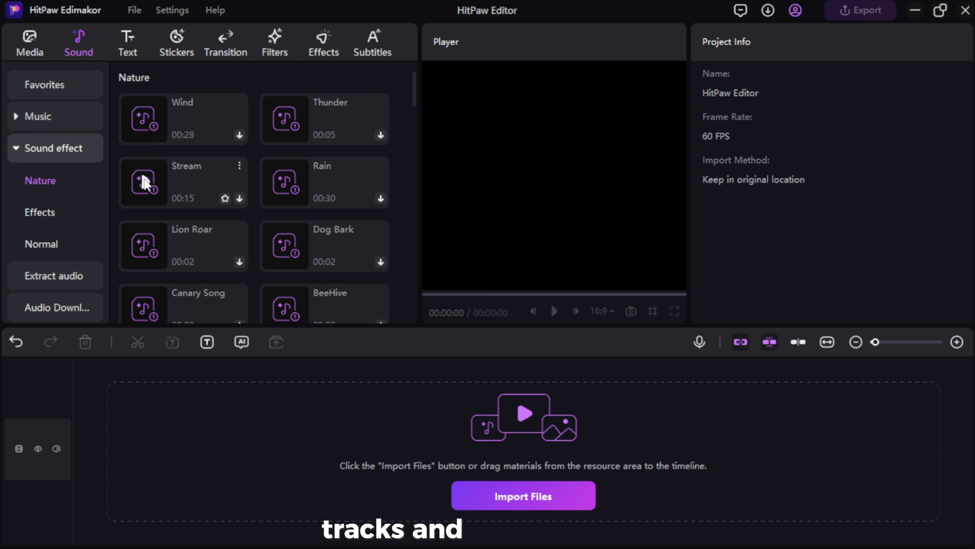
{"action": "scroll", "coordinate": [143, 183], "scroll_direction": "down", "scroll_amount": 3}
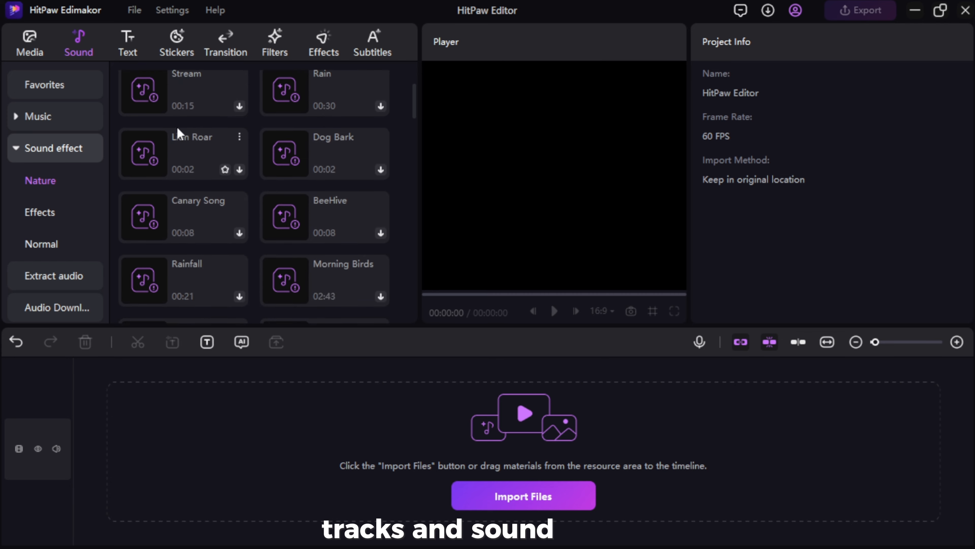
{"action": "scroll", "coordinate": [176, 127], "scroll_direction": "up", "scroll_amount": 3}
{"action": "scroll", "coordinate": [179, 128], "scroll_direction": "down", "scroll_amount": 1}
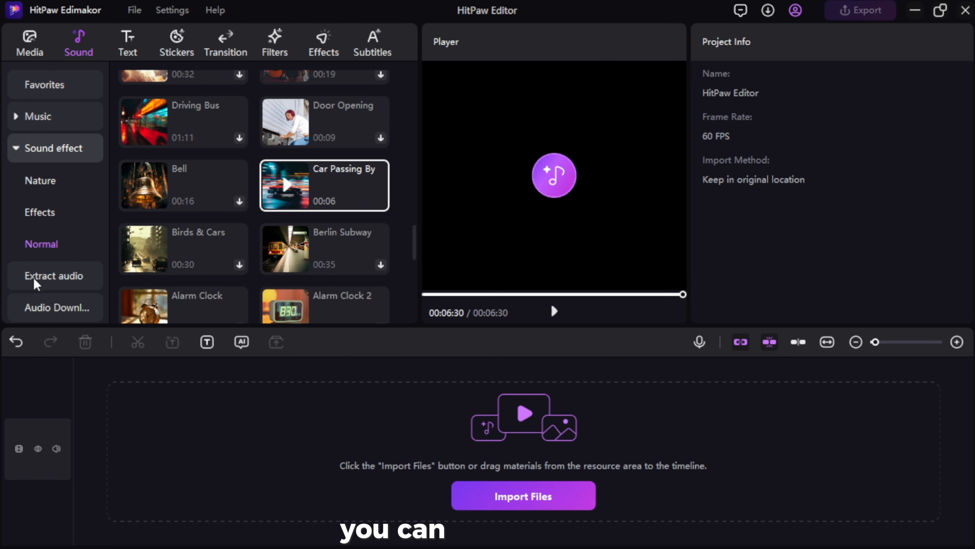
{"action": "left_click", "coordinate": [37, 280]}
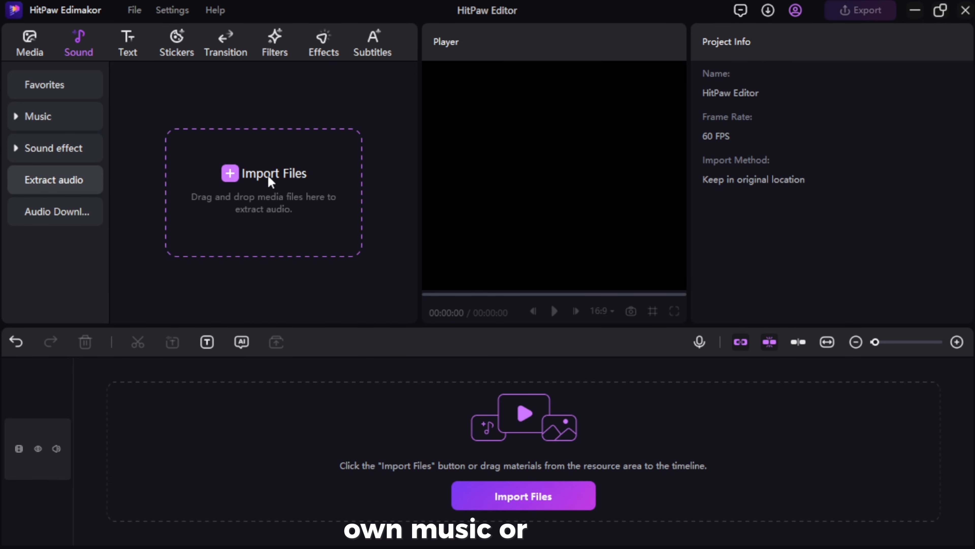
Step: Paste the copied link into the audio download field
{"action": "left_click", "coordinate": [57, 212]}
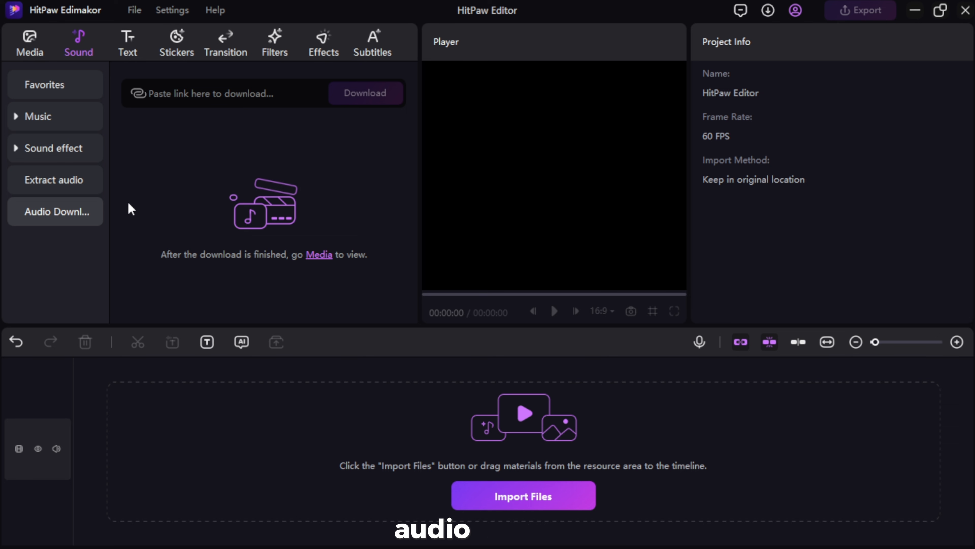
{"action": "left_click", "coordinate": [246, 93]}
{"action": "key", "text": "ctrl+v"}
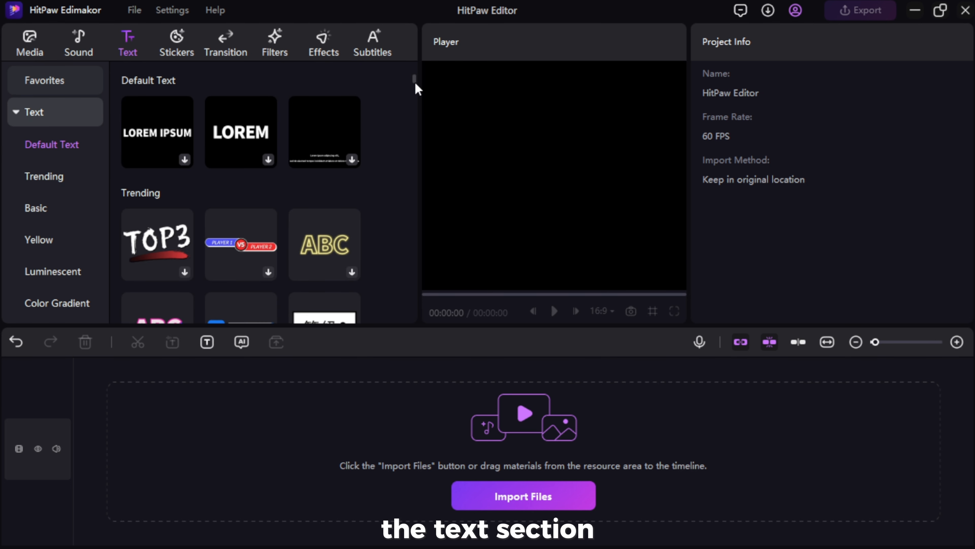
Step: Preview the "sentiment" and "TITLE" title templates among the text options, and look through the Trending stickers
{"action": "left_click_drag", "start_coordinate": [415, 80], "coordinate": [416, 105]}
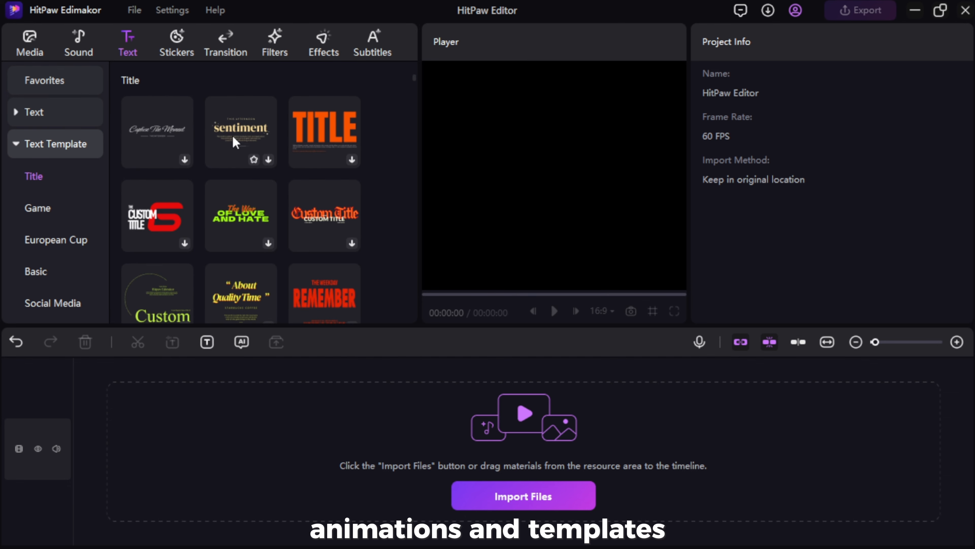
{"action": "left_click", "coordinate": [233, 137]}
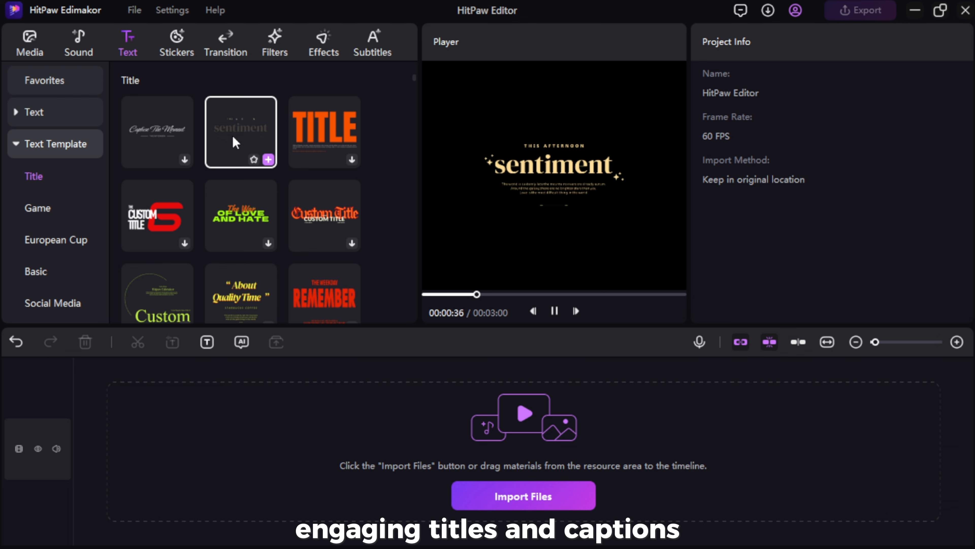
{"action": "left_click", "coordinate": [318, 129]}
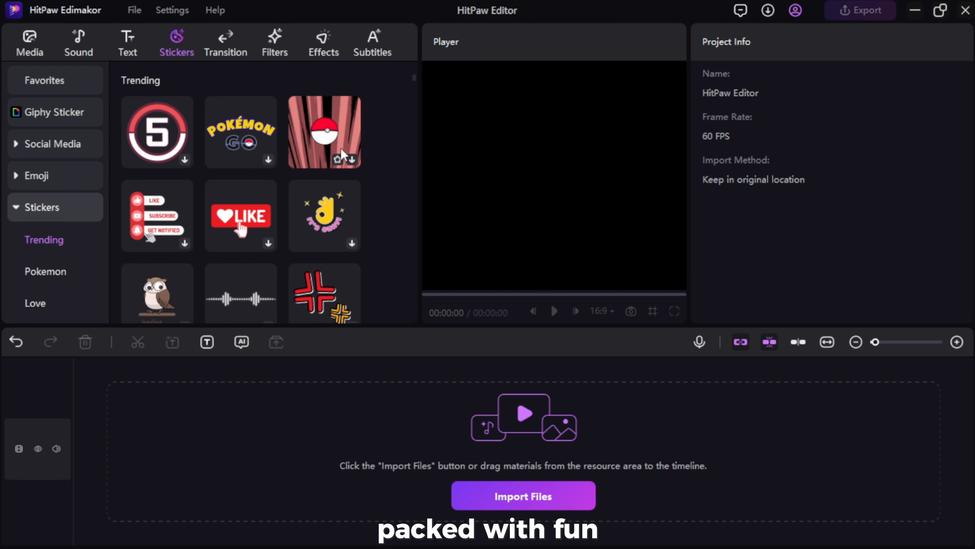
{"action": "scroll", "coordinate": [239, 206], "scroll_direction": "down", "scroll_amount": 6}
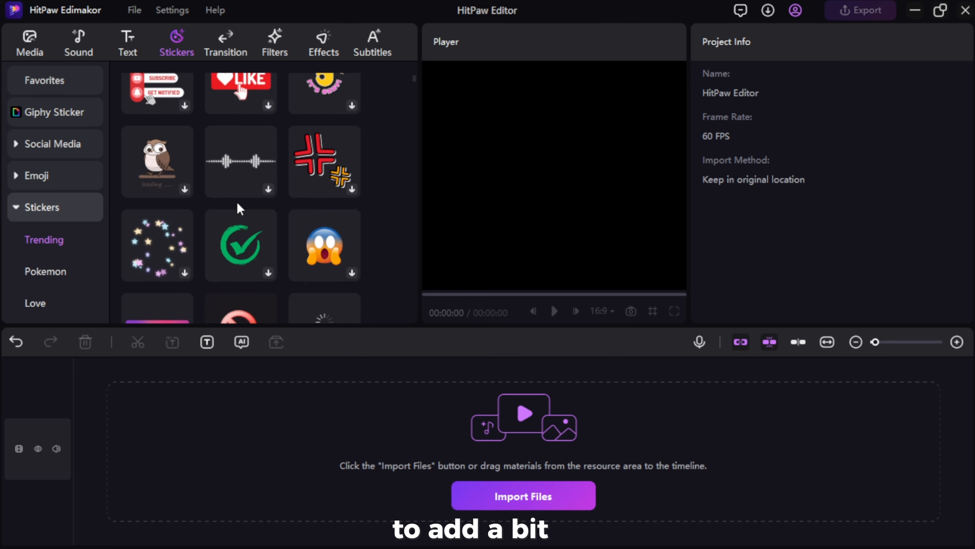
{"action": "scroll", "coordinate": [234, 206], "scroll_direction": "down", "scroll_amount": 10}
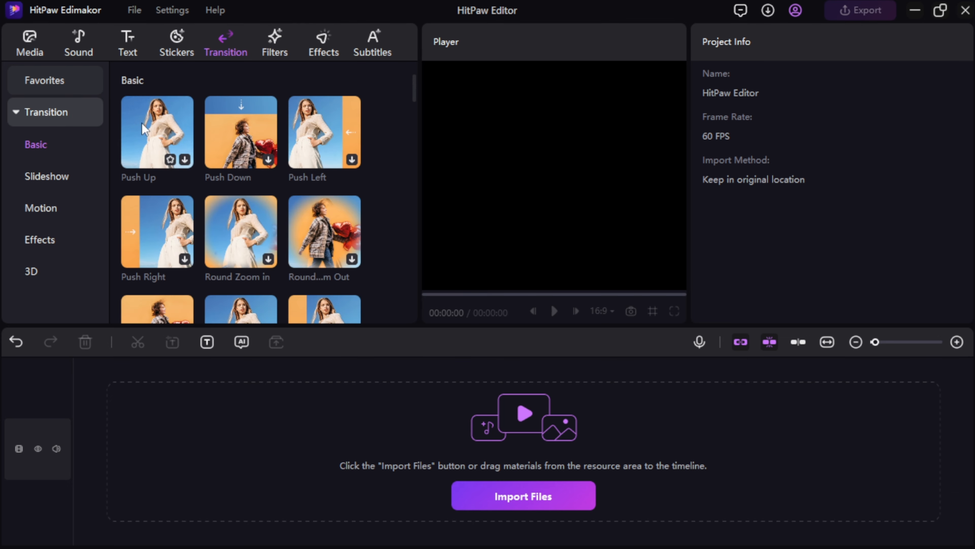
Step: Preview the Push Up, Push Down and Push Right transitions, and look through the Slideshow transitions
{"action": "left_click", "coordinate": [144, 130]}
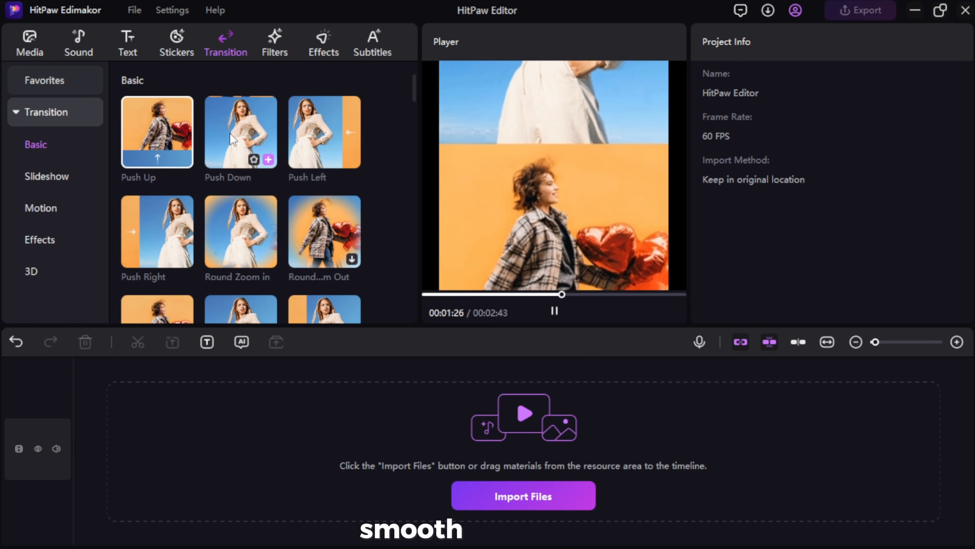
{"action": "left_click", "coordinate": [255, 139]}
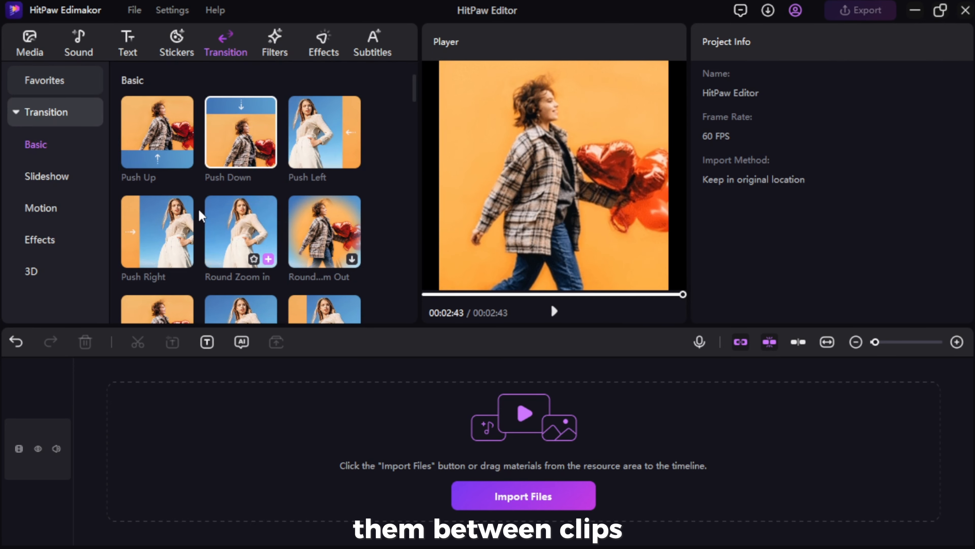
{"action": "left_click", "coordinate": [192, 215]}
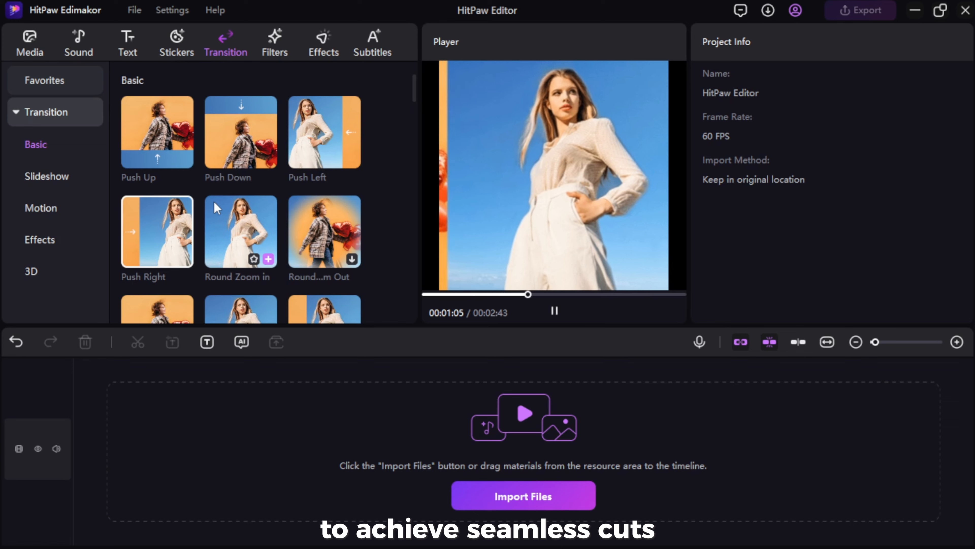
{"action": "scroll", "coordinate": [217, 201], "scroll_direction": "down", "scroll_amount": 3}
{"action": "scroll", "coordinate": [225, 201], "scroll_direction": "down", "scroll_amount": 5}
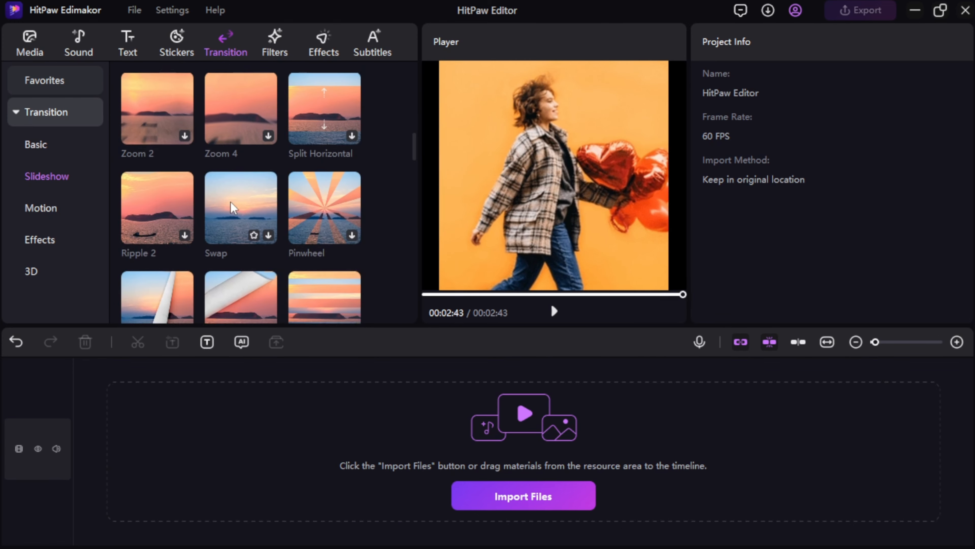
{"action": "scroll", "coordinate": [230, 201], "scroll_direction": "up", "scroll_amount": 2}
Step: Preview the Burr, Opening 2 and Fisheye effects, and look through the rest of the Trending effects
{"action": "left_click", "coordinate": [323, 42]}
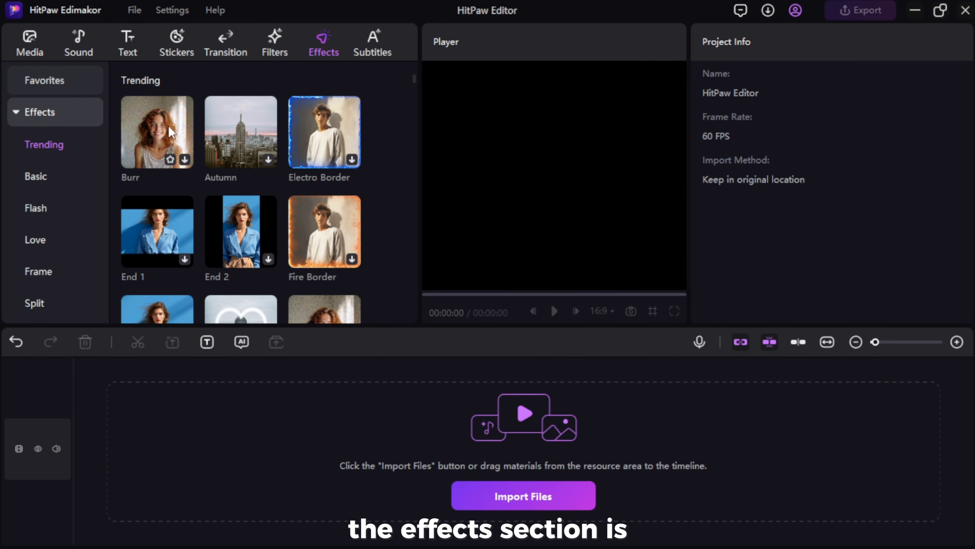
{"action": "left_click", "coordinate": [170, 125]}
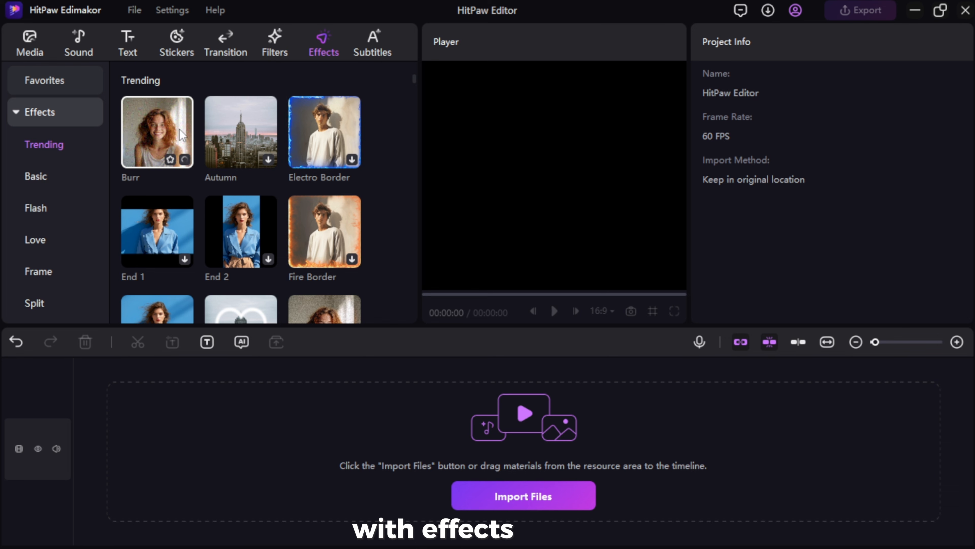
{"action": "scroll", "coordinate": [238, 215], "scroll_direction": "down", "scroll_amount": 4}
{"action": "left_click", "coordinate": [241, 244]}
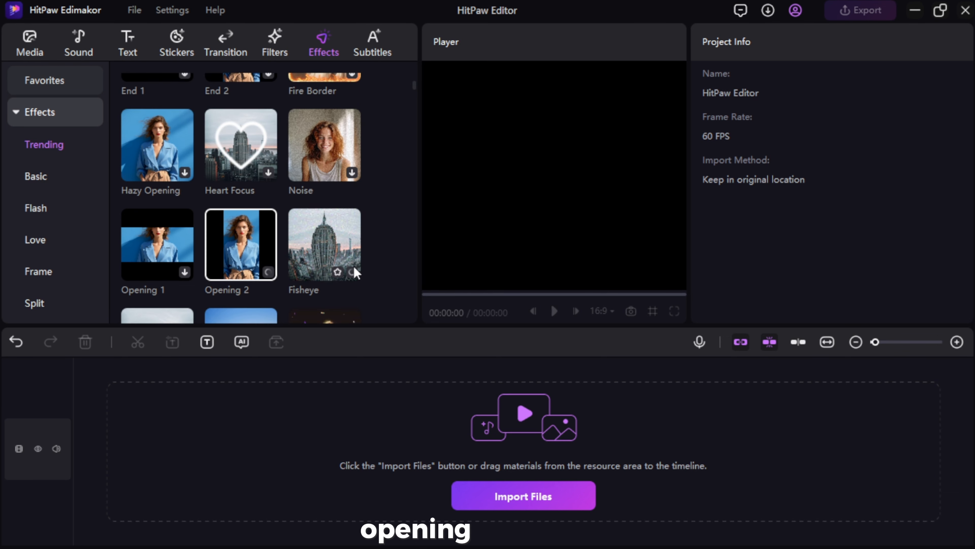
{"action": "left_click", "coordinate": [340, 256]}
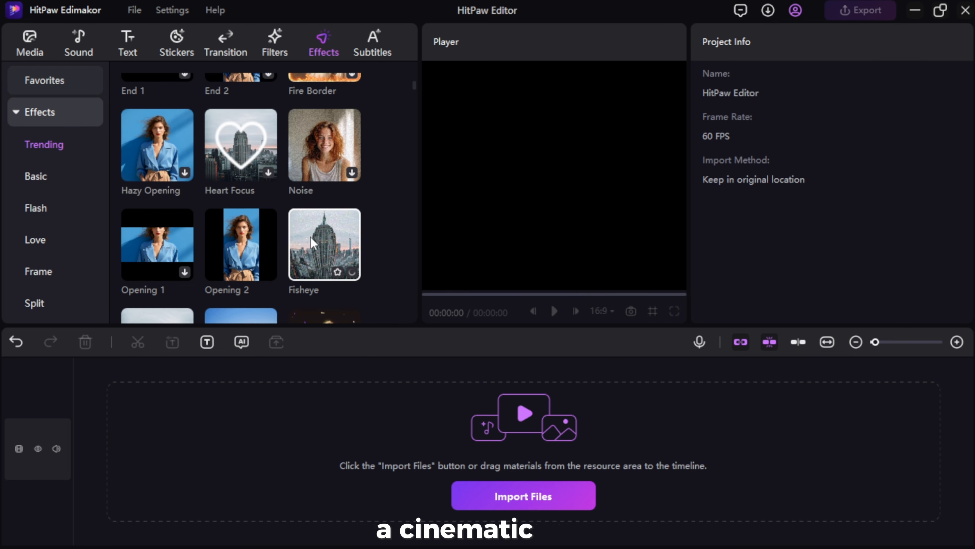
{"action": "scroll", "coordinate": [311, 242], "scroll_direction": "down", "scroll_amount": 5}
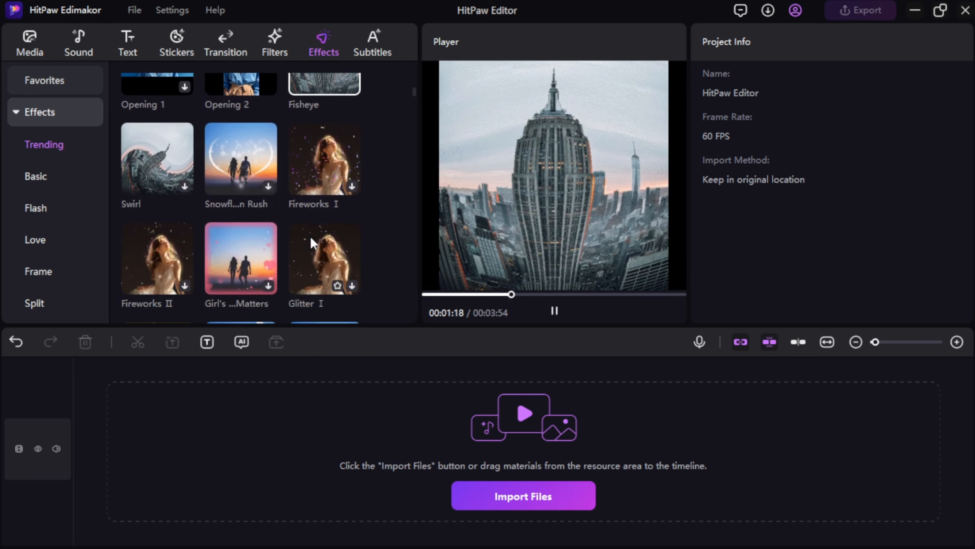
{"action": "scroll", "coordinate": [312, 242], "scroll_direction": "down", "scroll_amount": 4}
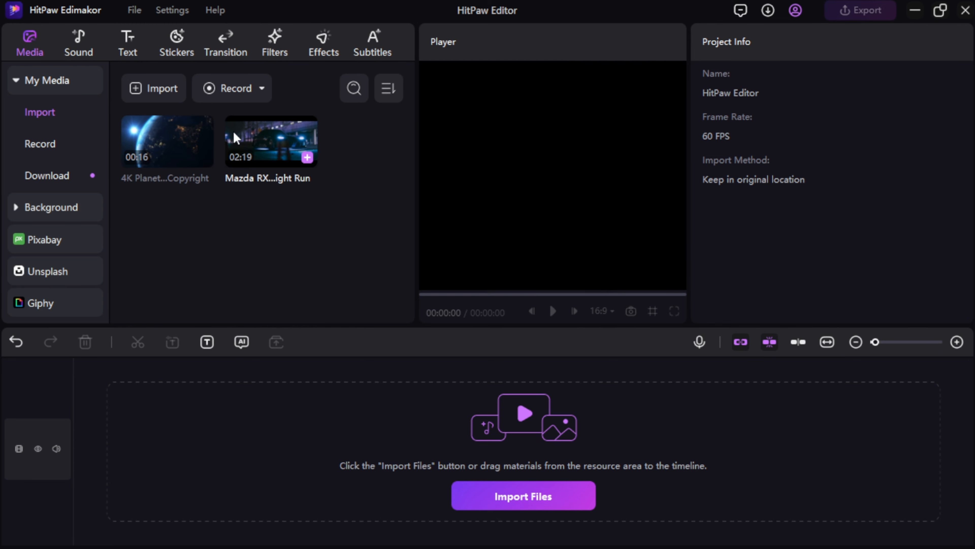
Step: Add the imported Planet Earth and Mazda RX7 videos to the timeline
{"action": "left_click", "coordinate": [198, 159]}
{"action": "left_click", "coordinate": [307, 157]}
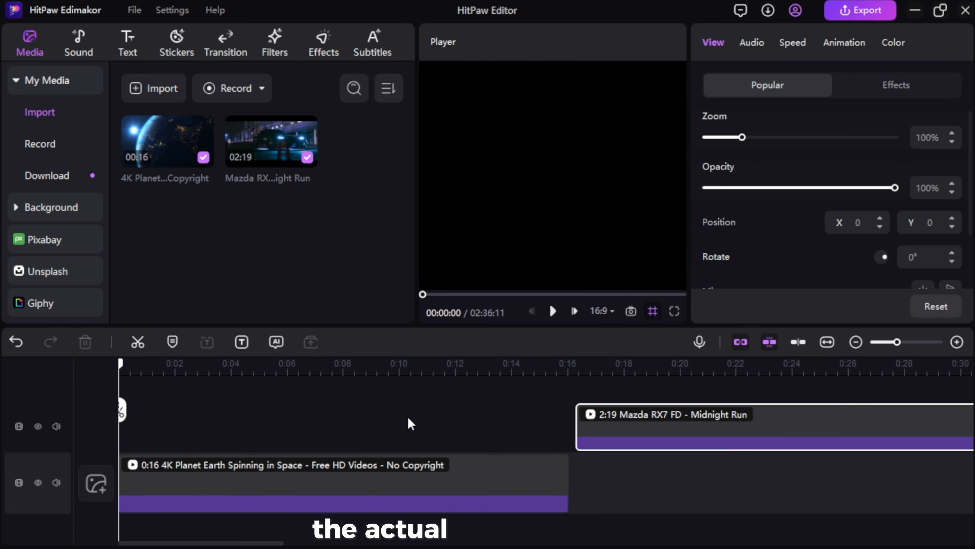
Step: Preview the LIKE sticker and add it above the Planet Earth clip at about 0:06 on the timeline
{"action": "left_click", "coordinate": [856, 342]}
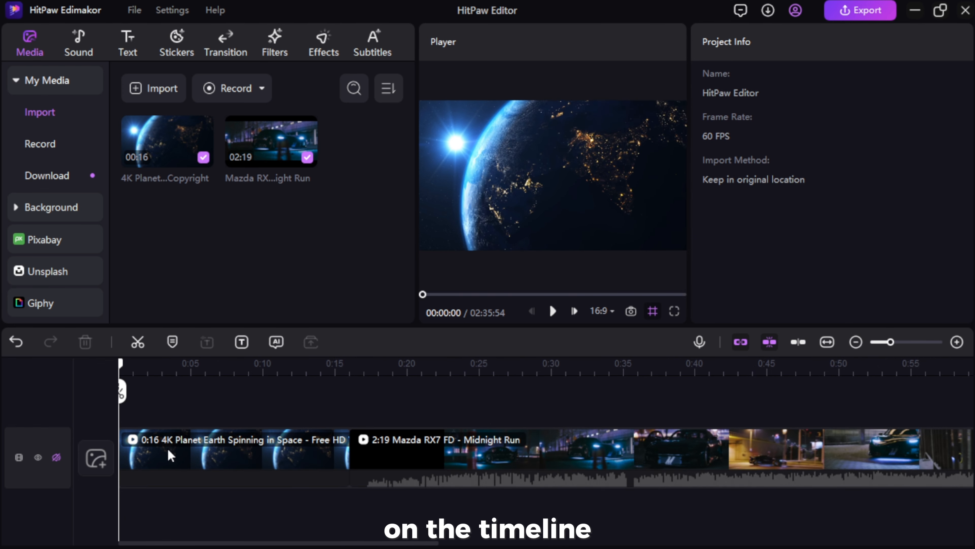
{"action": "left_click", "coordinate": [168, 453]}
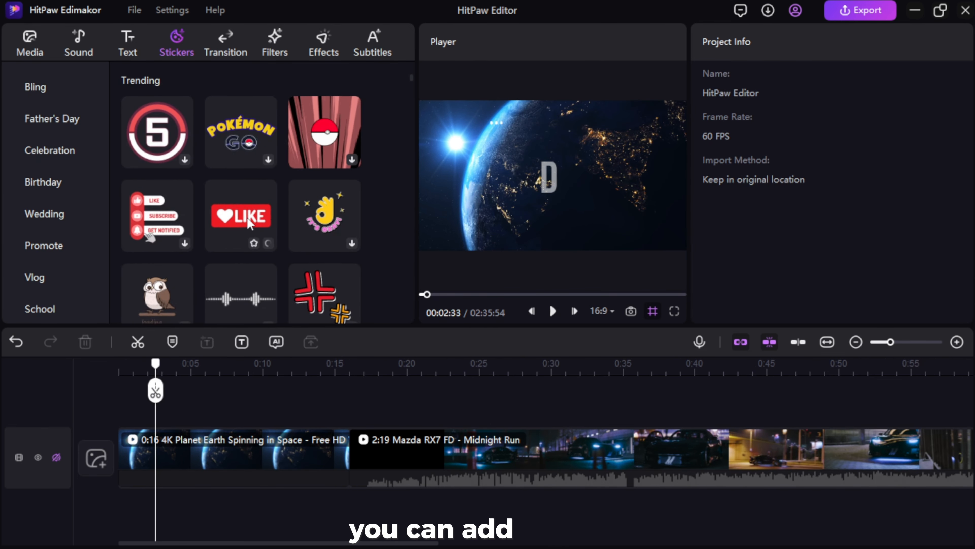
{"action": "left_click", "coordinate": [248, 219]}
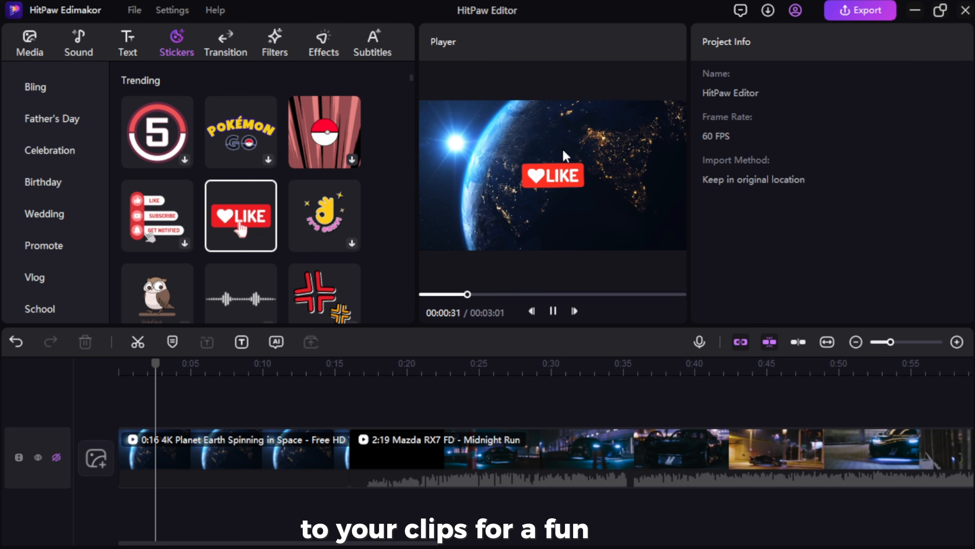
{"action": "left_click_drag", "start_coordinate": [246, 219], "coordinate": [216, 416]}
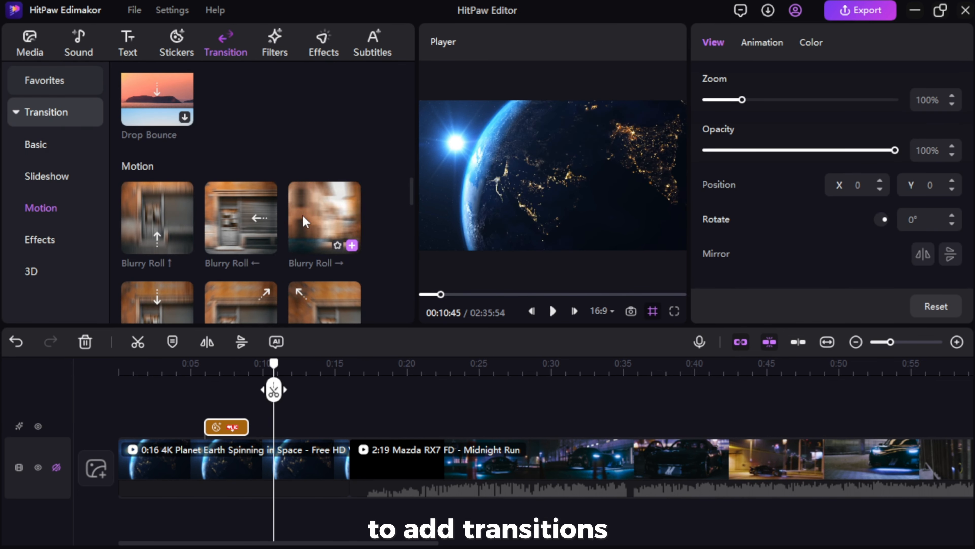
Step: Add the rightward Blurry Roll transition between the Planet Earth and Mazda RX7 clips with a 1.0 s duration
{"action": "mouse_move", "coordinate": [303, 215]}
{"action": "left_mouse_down"}
{"action": "mouse_move", "coordinate": [338, 402]}
{"action": "mouse_move", "coordinate": [326, 452]}
{"action": "left_mouse_up"}
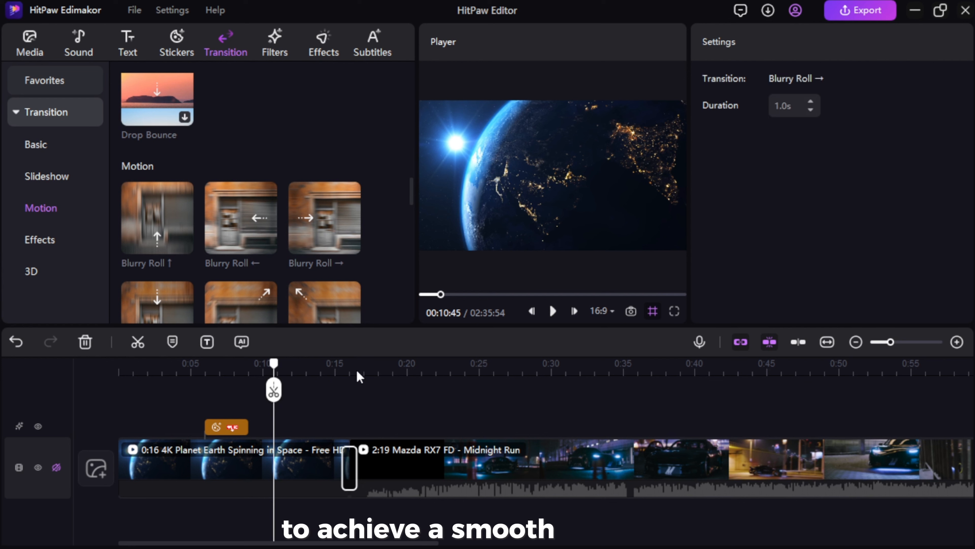
{"action": "left_click", "coordinate": [810, 102]}
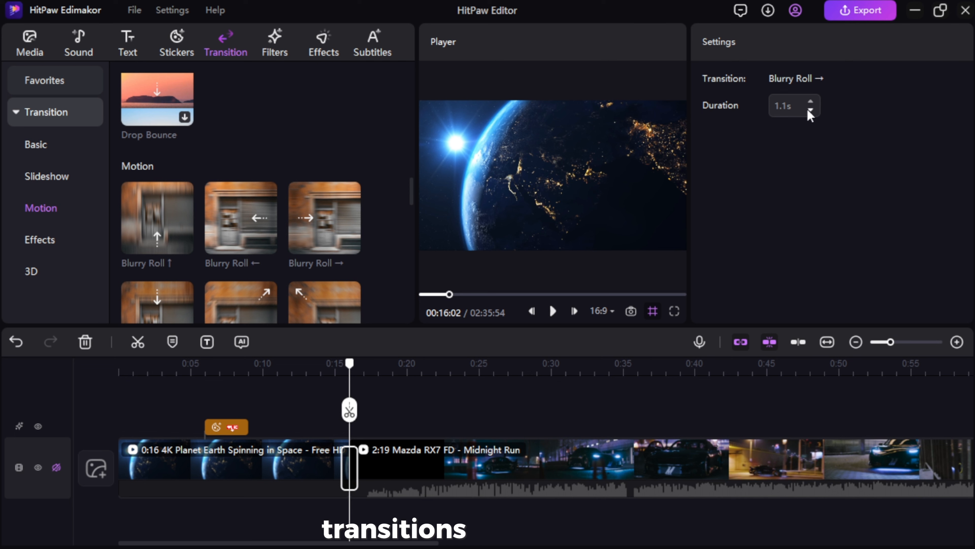
{"action": "left_click", "coordinate": [811, 110]}
{"action": "left_click", "coordinate": [785, 155]}
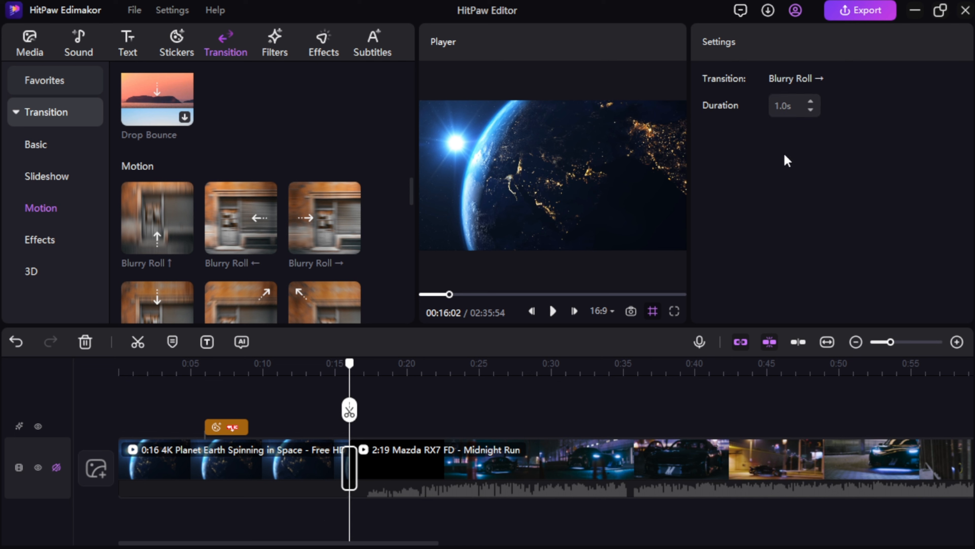
Step: Split the Mazda RX7 clip at 00:23:46 and delete the part before the cut
{"action": "left_click_drag", "start_coordinate": [349, 409], "coordinate": [463, 413]}
{"action": "left_click", "coordinate": [462, 410]}
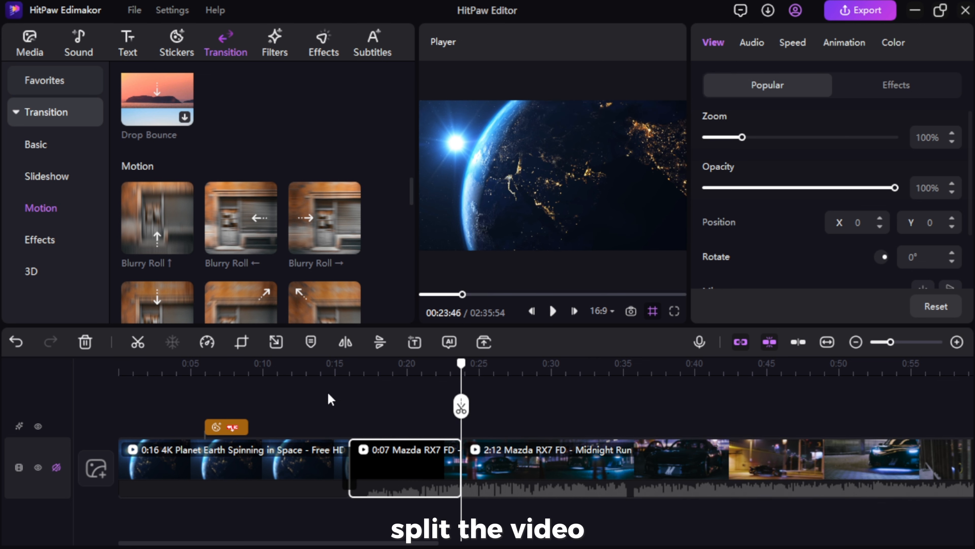
{"action": "left_click", "coordinate": [86, 342]}
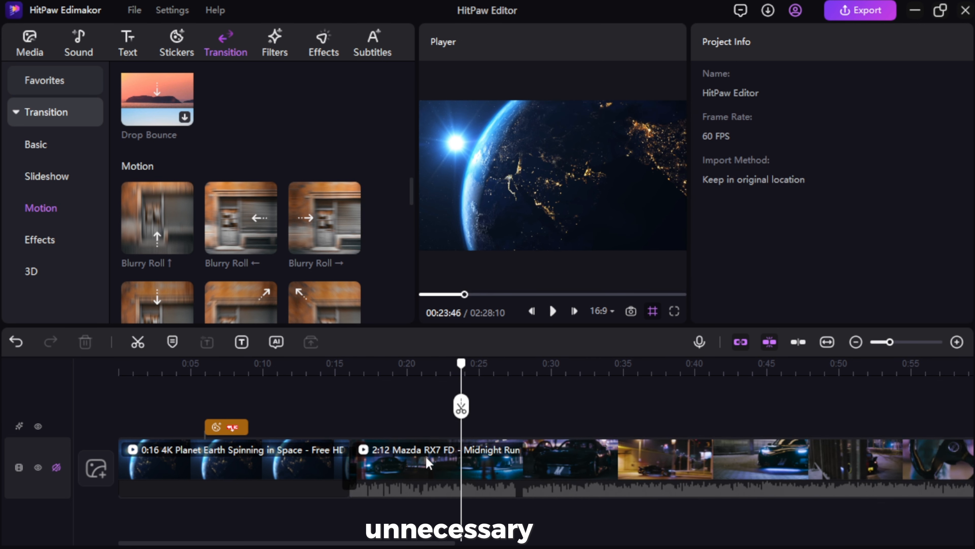
Step: Set the remaining Mazda RX7 clip's zoom to 142% and its opacity to 100%
{"action": "left_click", "coordinate": [452, 442]}
{"action": "left_click_drag", "start_coordinate": [460, 411], "coordinate": [363, 423]}
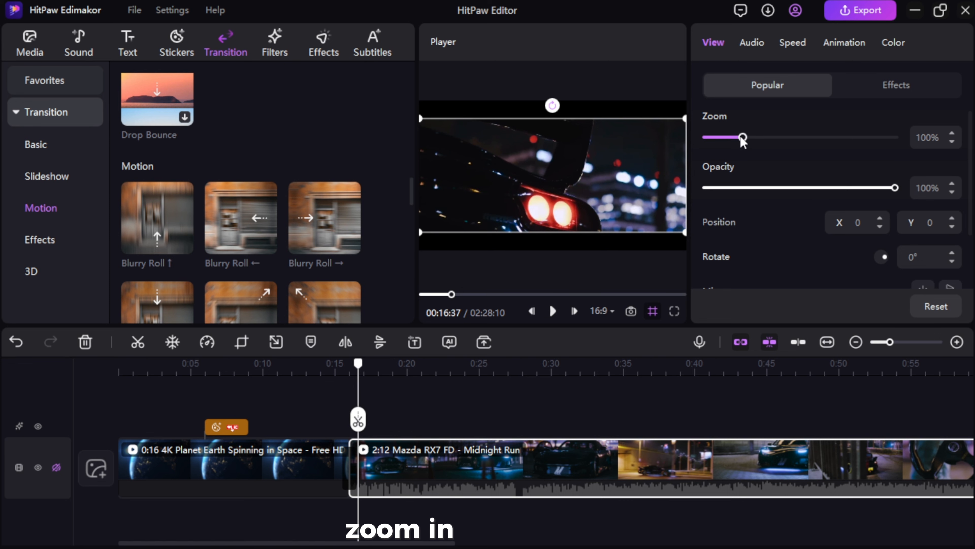
{"action": "left_click_drag", "start_coordinate": [743, 139], "coordinate": [760, 143]}
{"action": "left_click_drag", "start_coordinate": [895, 187], "coordinate": [935, 200]}
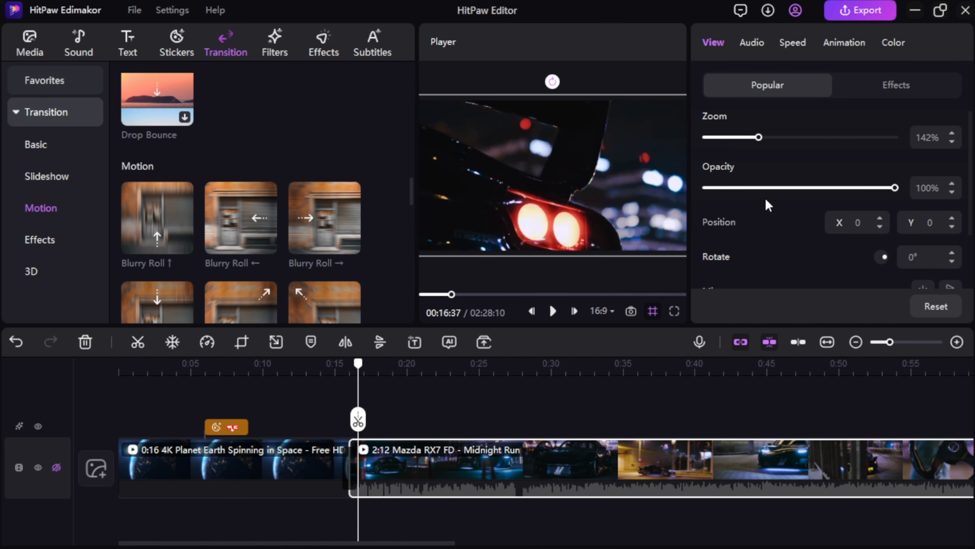
Step: Try shifting the Mazda RX7 clip's X position to -1
{"action": "scroll", "coordinate": [768, 200], "scroll_direction": "down", "scroll_amount": 3}
{"action": "left_click", "coordinate": [880, 151]}
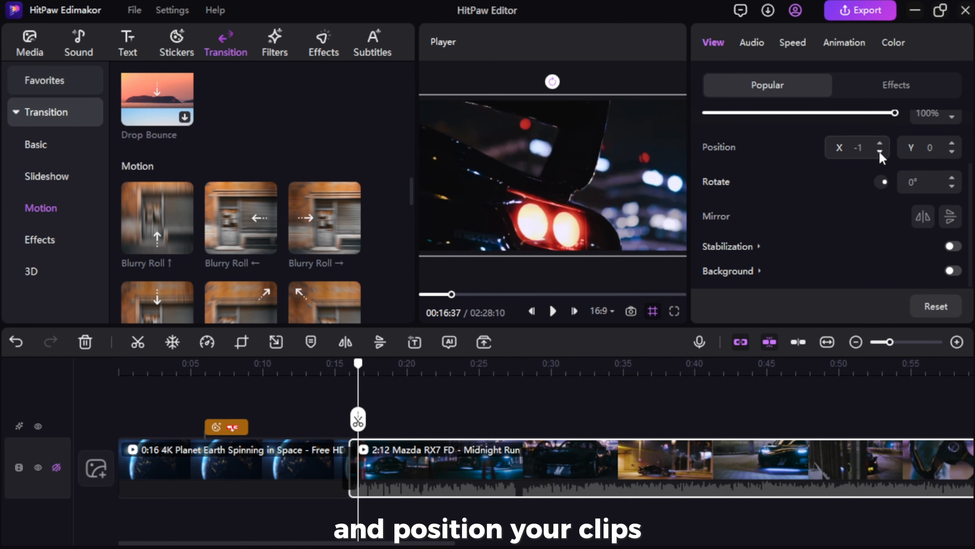
{"action": "left_click", "coordinate": [880, 143]}
{"action": "left_click", "coordinate": [880, 143]}
{"action": "left_click", "coordinate": [880, 143]}
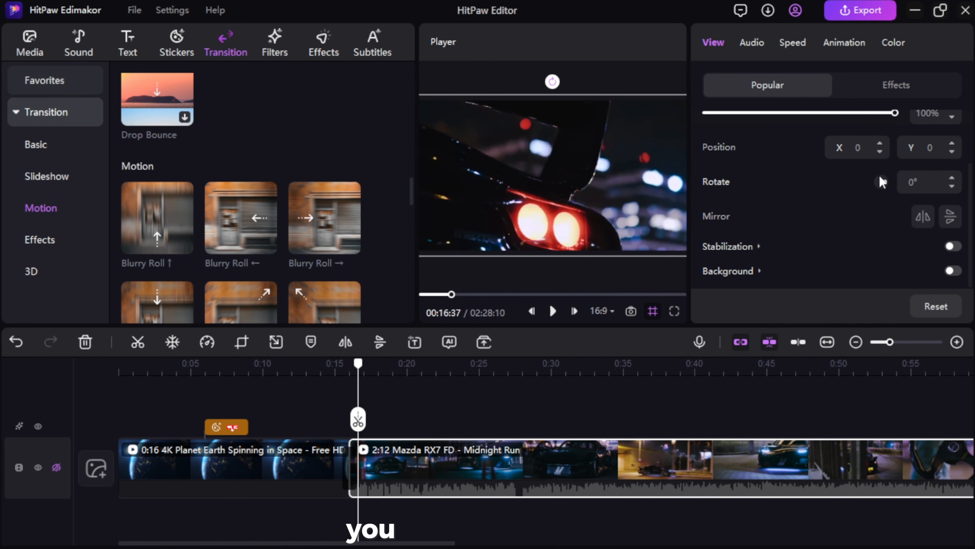
Step: Try mirroring the Mazda RX7 clip horizontally and vertically
{"action": "left_click", "coordinate": [921, 219]}
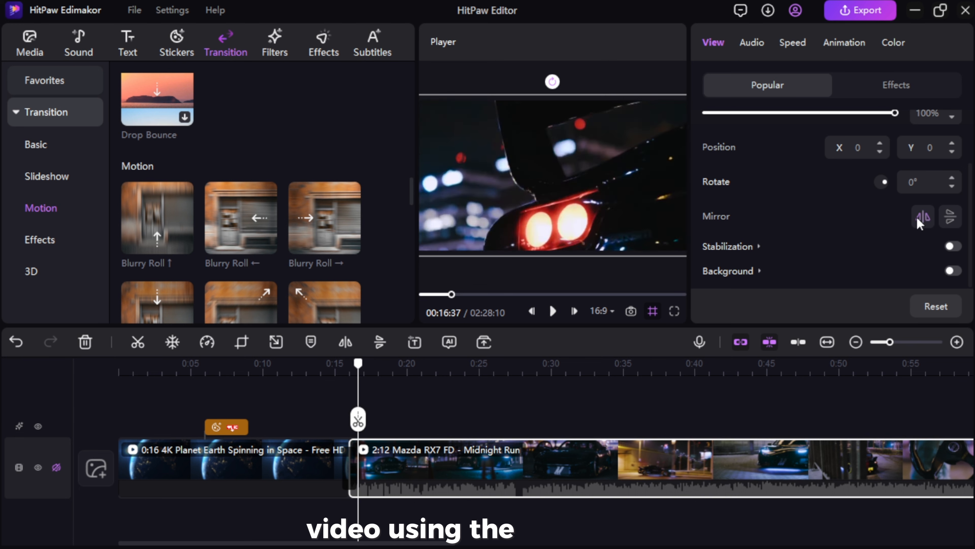
{"action": "left_click", "coordinate": [950, 217]}
{"action": "left_click", "coordinate": [950, 217]}
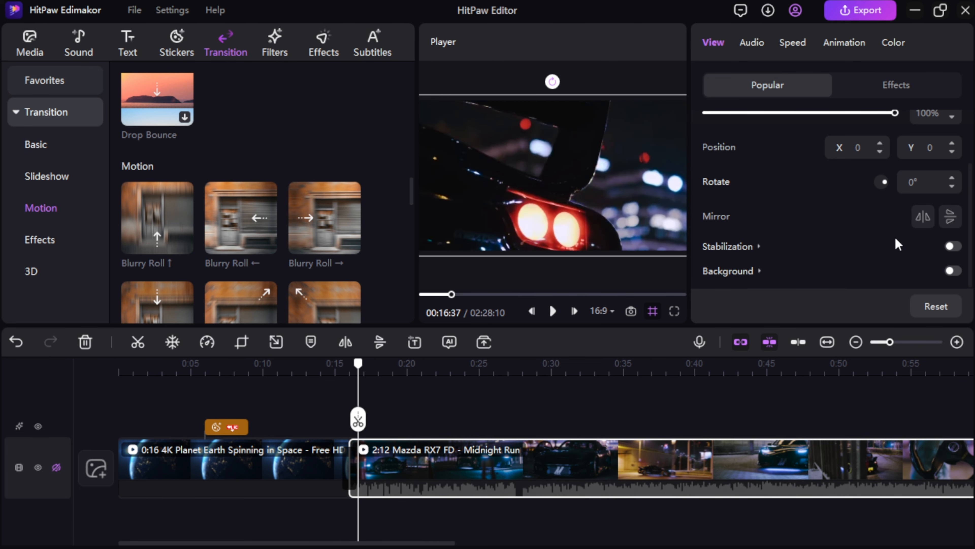
Step: Try stabilization on the Mazda RX7 clip
{"action": "left_click", "coordinate": [953, 247]}
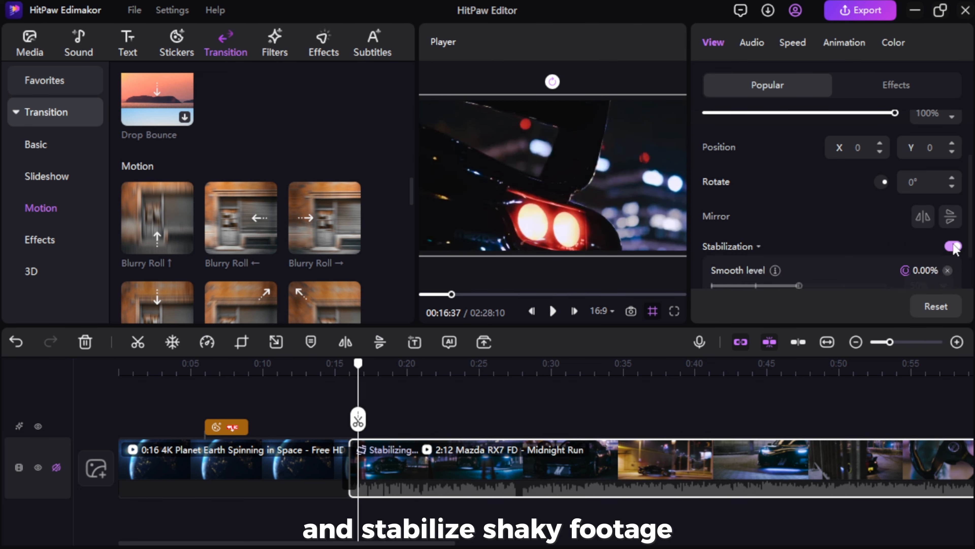
{"action": "left_click", "coordinate": [951, 249]}
{"action": "scroll", "coordinate": [885, 247], "scroll_direction": "up", "scroll_amount": 2}
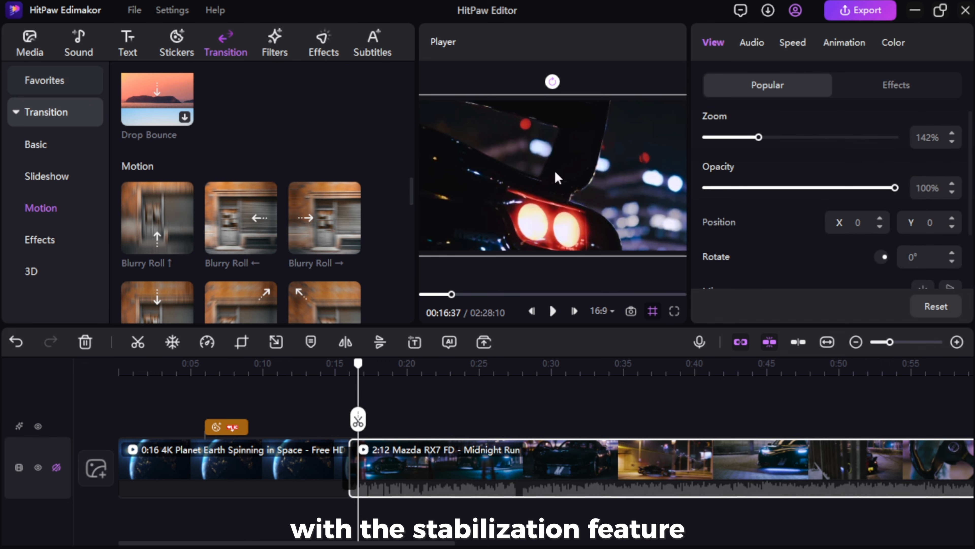
Step: Add the Opening 1 effect above the start of the Mazda RX7 clip
{"action": "left_click", "coordinate": [283, 40]}
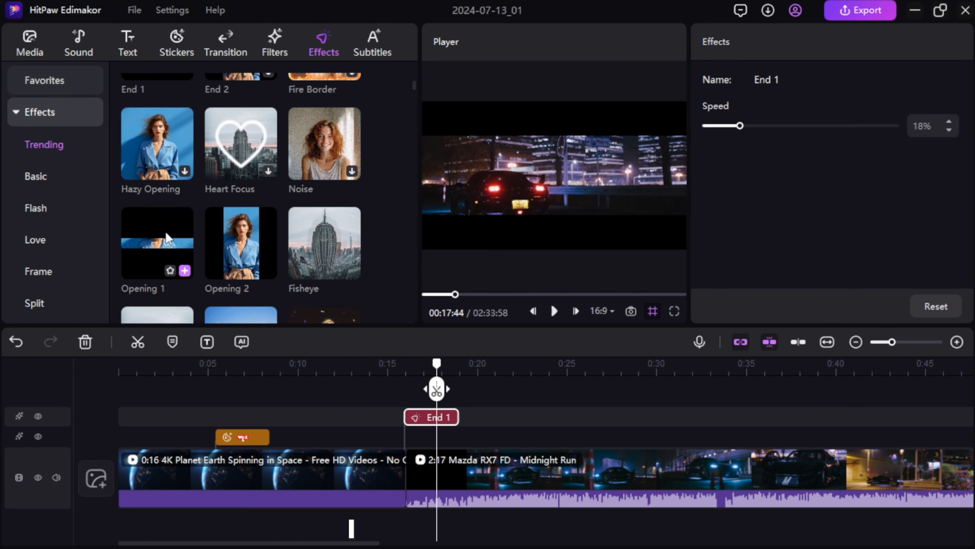
{"action": "left_click_drag", "start_coordinate": [445, 382], "coordinate": [407, 422]}
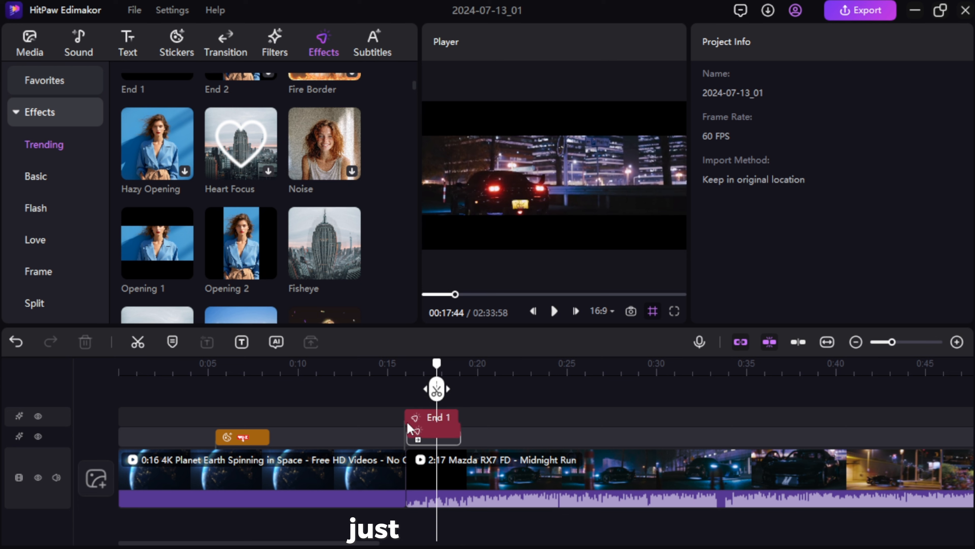
{"action": "left_click", "coordinate": [424, 418]}
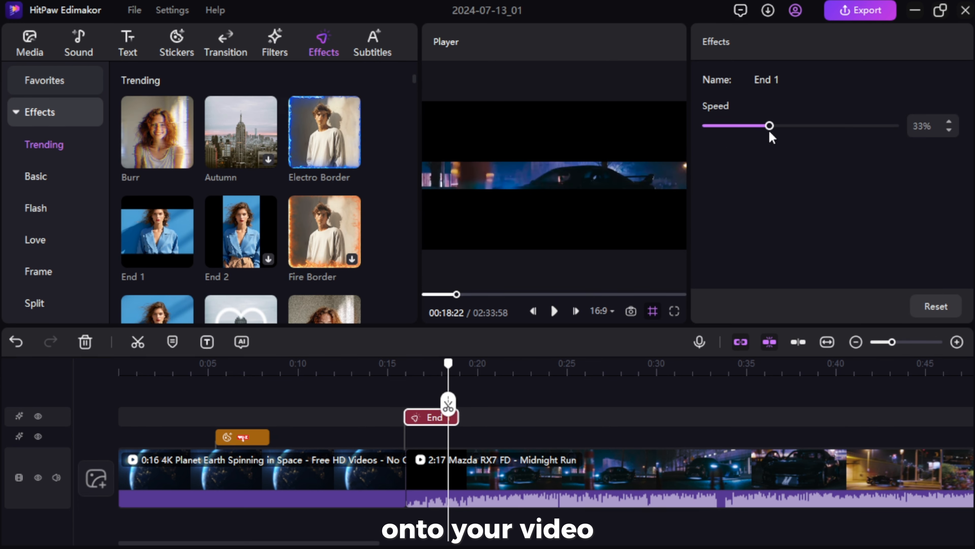
Step: Set the End 1 effect's speed to 18% and preview it over the Mazda RX7 clip
{"action": "left_click_drag", "start_coordinate": [770, 133], "coordinate": [745, 132]}
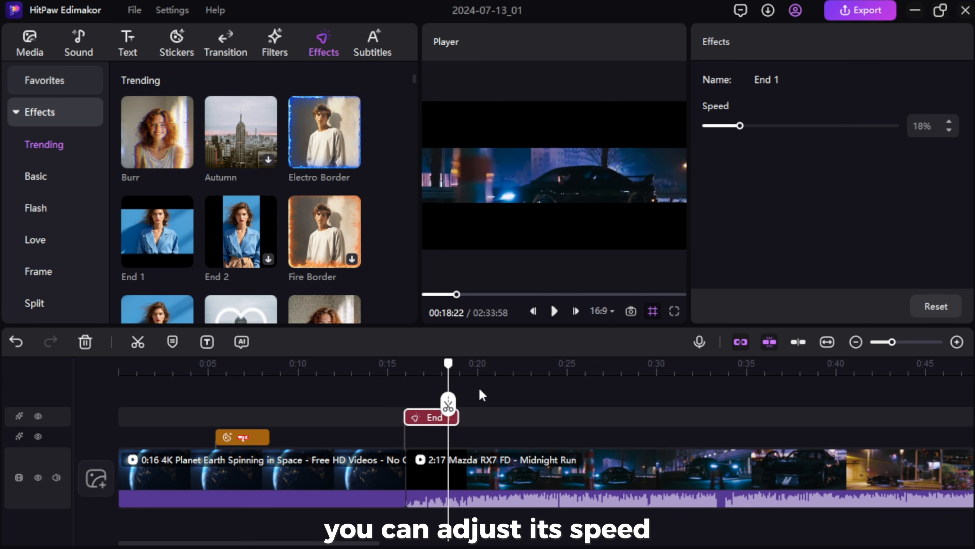
{"action": "left_click_drag", "start_coordinate": [449, 400], "coordinate": [418, 392]}
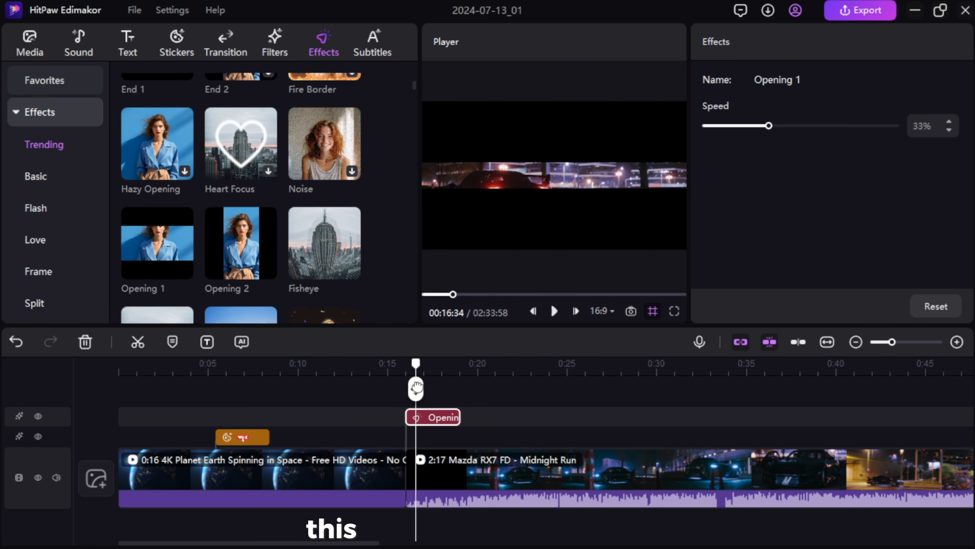
Step: Preview the Opening 1 effect and split the Mazda RX7 clip at 00:18:00
{"action": "left_click_drag", "start_coordinate": [417, 388], "coordinate": [442, 392]}
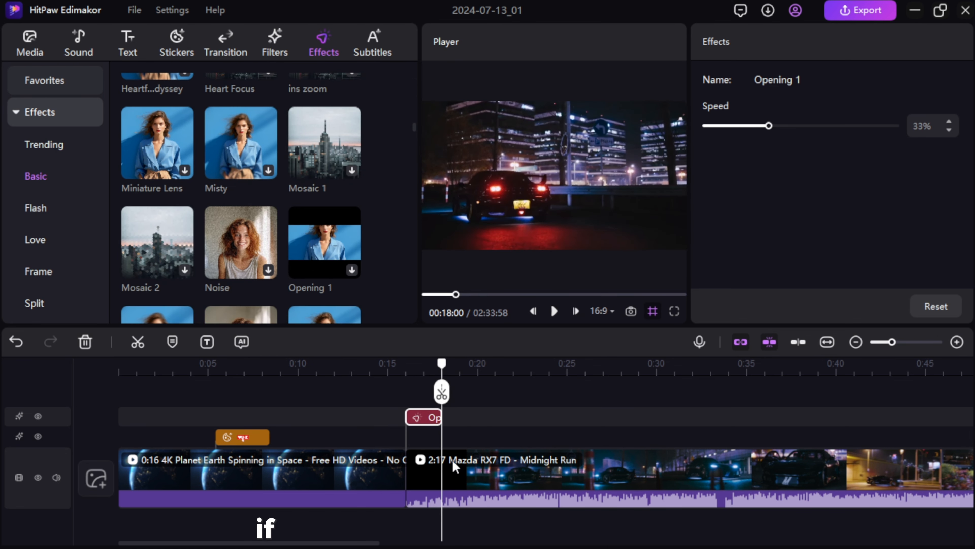
{"action": "left_click", "coordinate": [454, 464]}
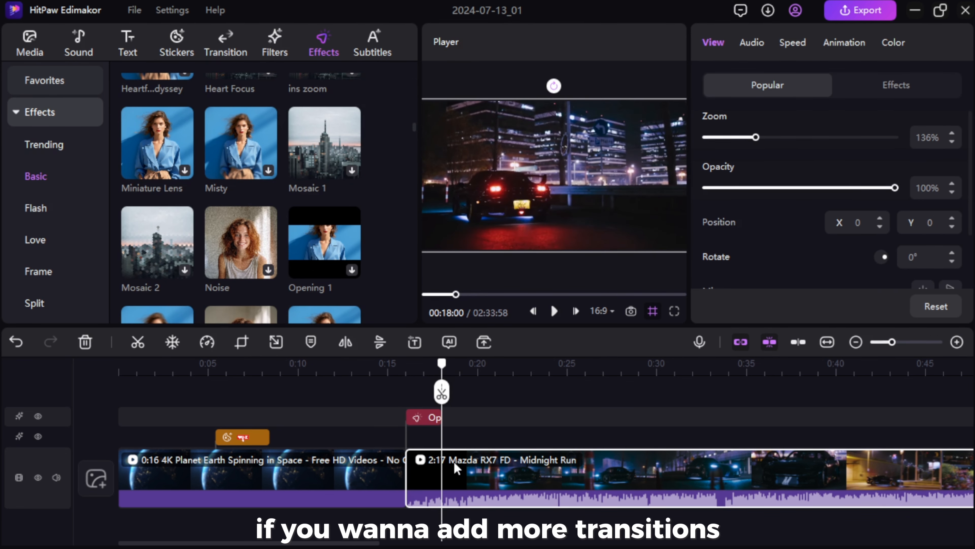
{"action": "key", "text": "ctrl+b"}
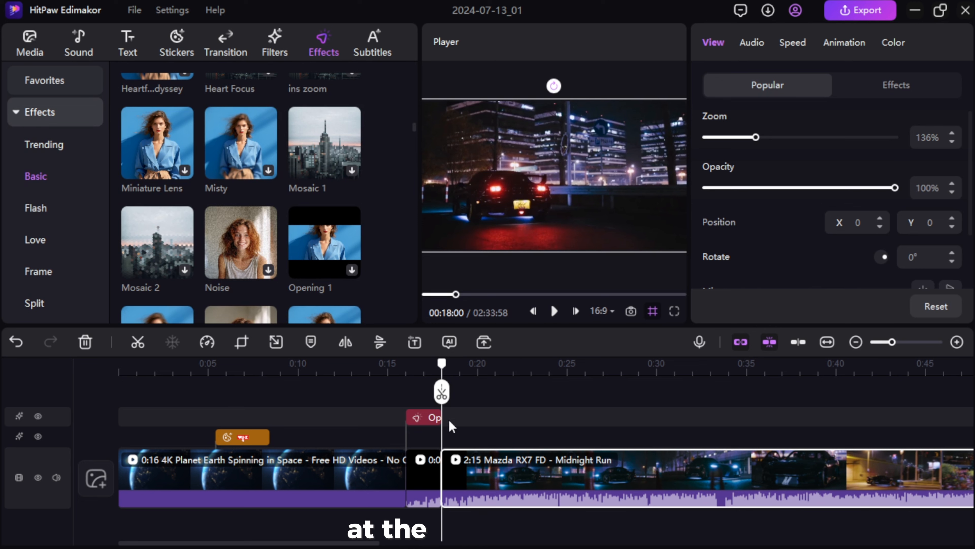
Step: Add a transition at a cut in the Mazda RX7 footage and play back the result
{"action": "left_click", "coordinate": [220, 43]}
{"action": "mouse_move", "coordinate": [325, 135]}
{"action": "left_mouse_down"}
{"action": "mouse_move", "coordinate": [433, 445]}
{"action": "mouse_move", "coordinate": [482, 461]}
{"action": "left_mouse_up"}
{"action": "left_click", "coordinate": [555, 311]}
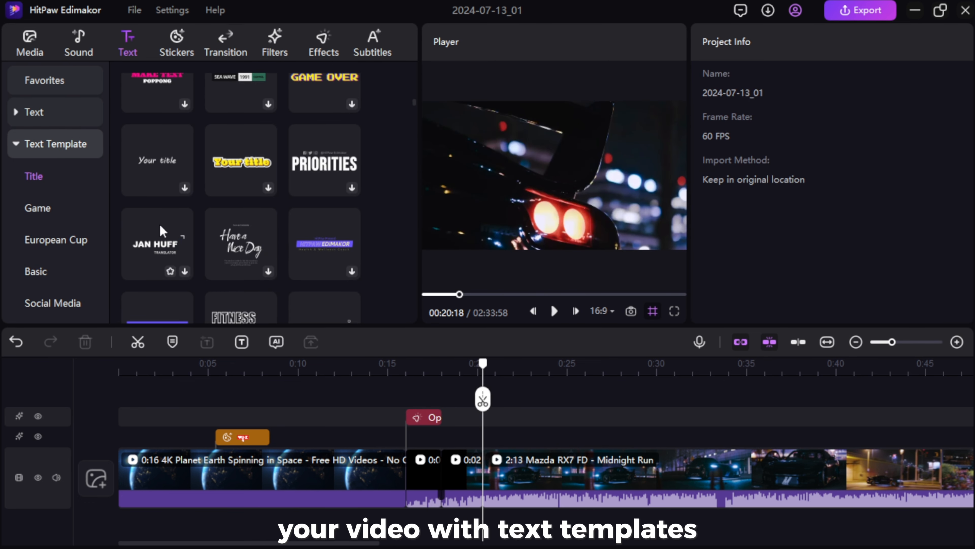
Step: Add the title template with the "TRANSLATOR" subtitle above the Mazda footage at about 0:20, and set its texts to MAZDA and RX7
{"action": "left_click_drag", "start_coordinate": [159, 226], "coordinate": [486, 434]}
{"action": "left_click", "coordinate": [787, 104]}
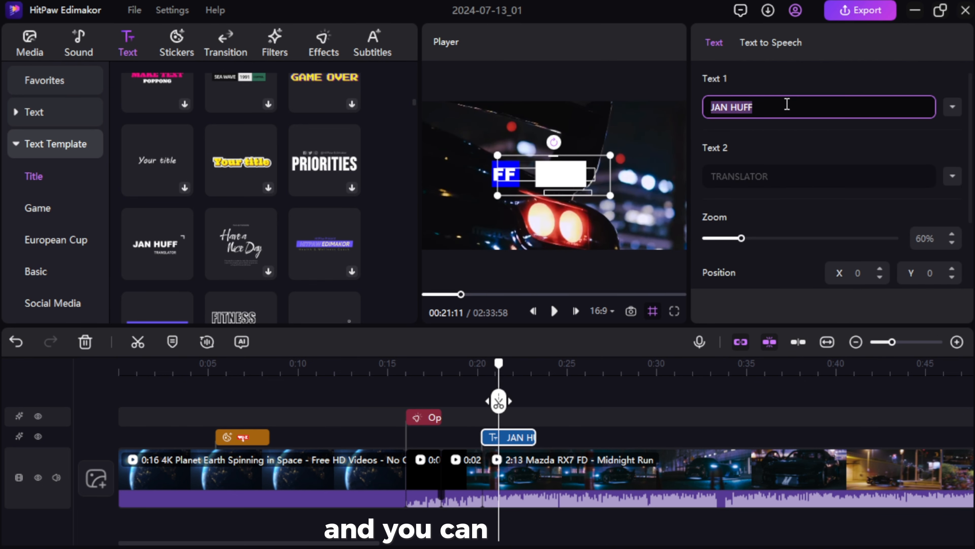
{"action": "left_click", "coordinate": [794, 177]}
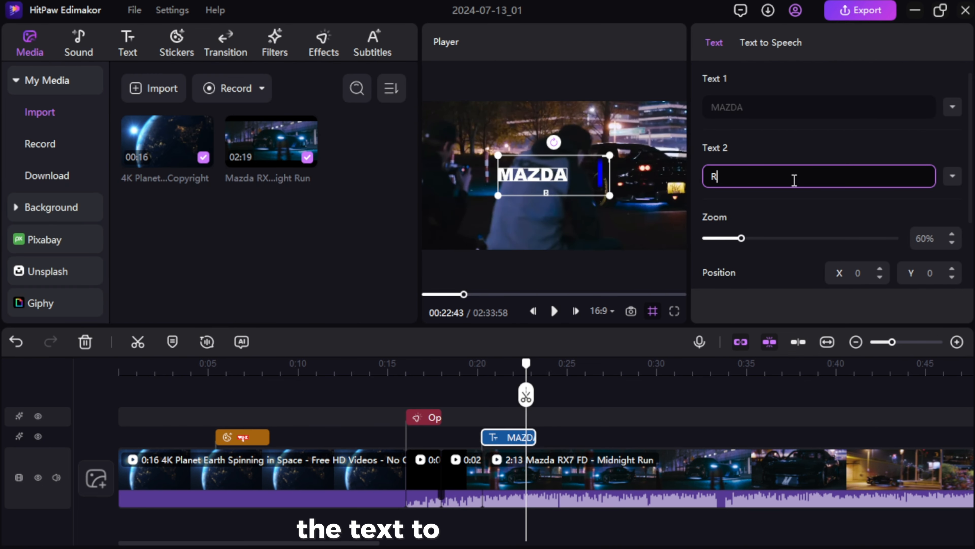
Step: Play back the MAZDA RX7 title over the car footage
{"action": "left_click", "coordinate": [554, 311]}
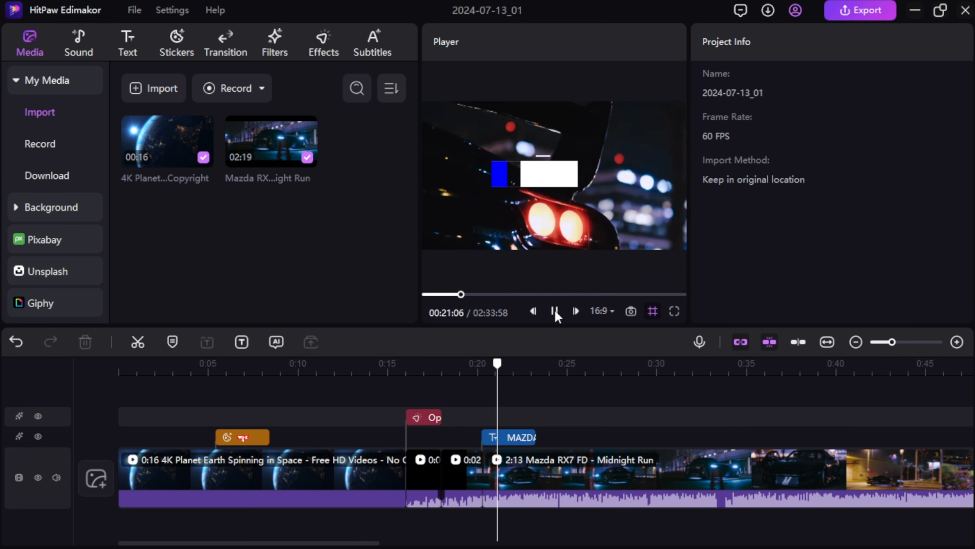
{"action": "left_click", "coordinate": [555, 311]}
{"action": "left_click", "coordinate": [555, 311]}
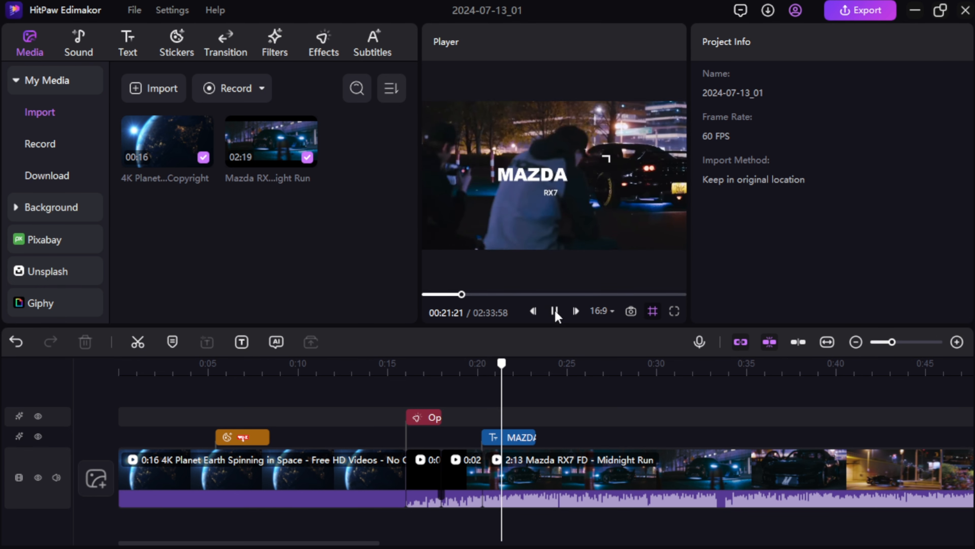
Step: Try noise reduction on the audio of the last Mazda RX7 clip
{"action": "left_click", "coordinate": [752, 42]}
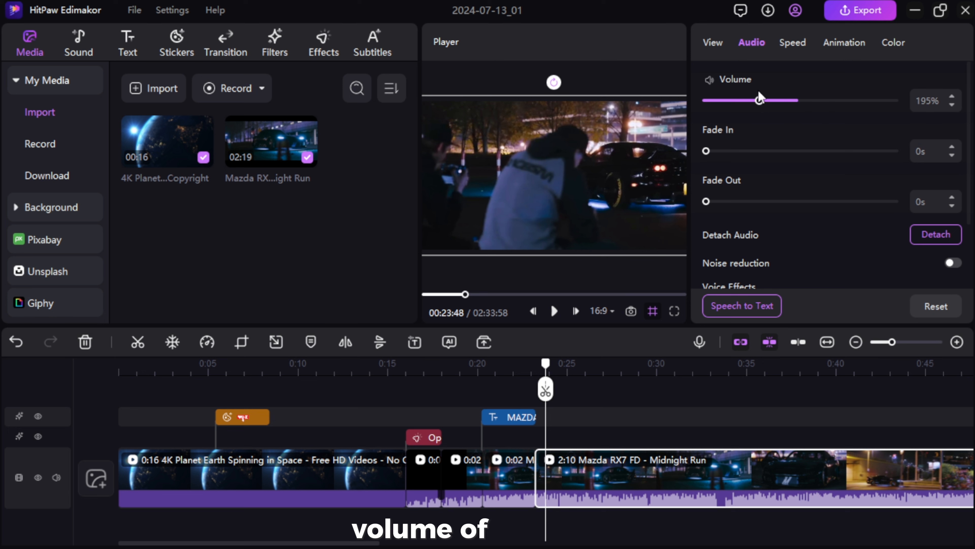
{"action": "scroll", "coordinate": [954, 182], "scroll_direction": "down", "scroll_amount": 2}
{"action": "left_click", "coordinate": [953, 176]}
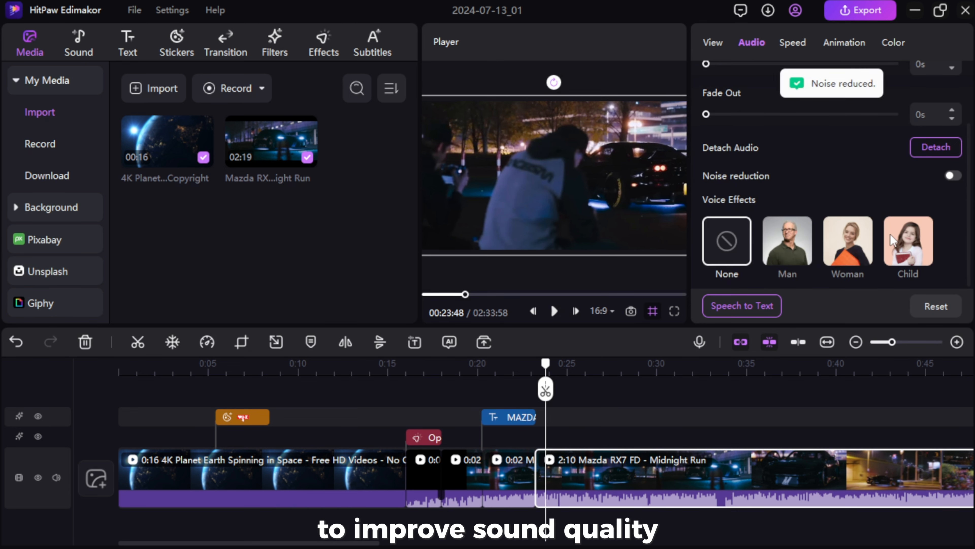
Step: Look through the uniform speed settings and the speed ramping presets for the last Mazda RX7 clip
{"action": "left_click", "coordinate": [791, 42]}
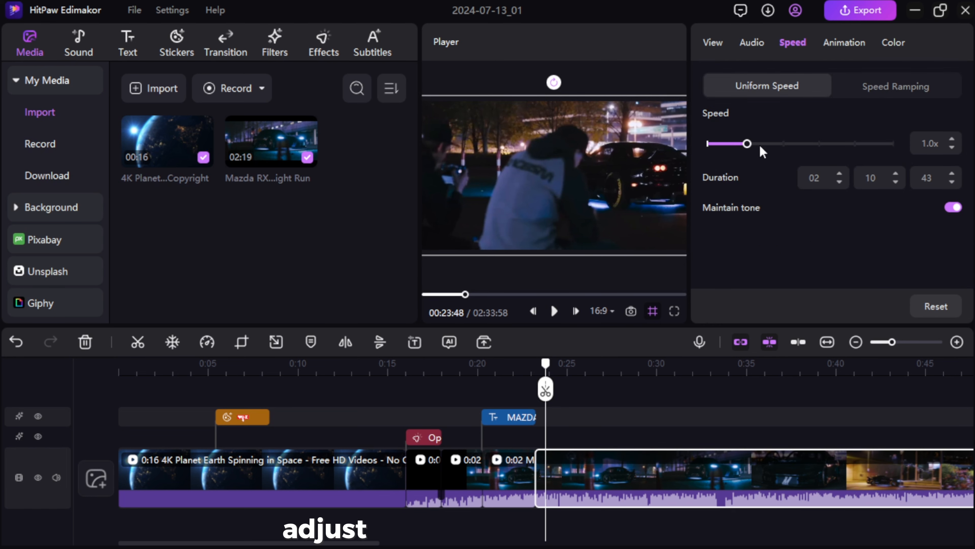
{"action": "left_click", "coordinate": [867, 89]}
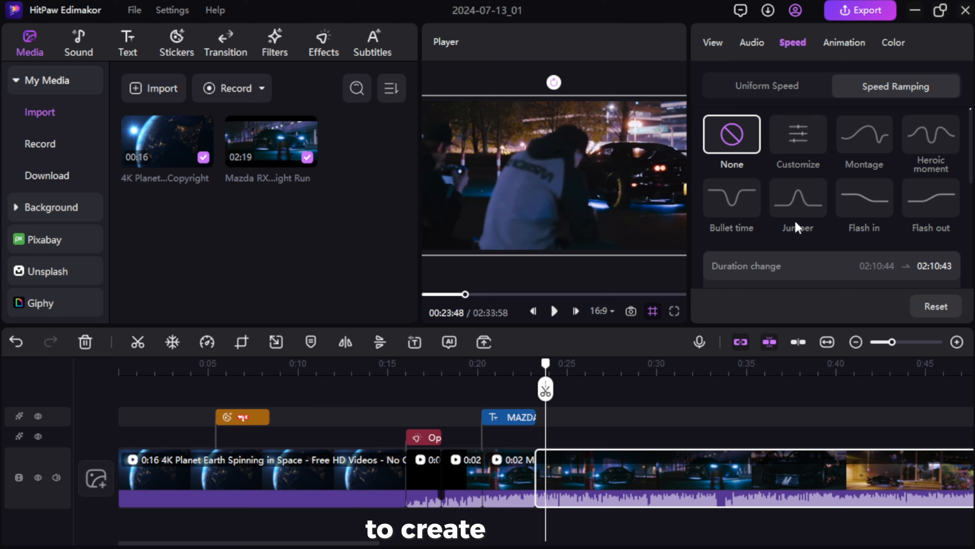
{"action": "scroll", "coordinate": [802, 230], "scroll_direction": "down", "scroll_amount": 1}
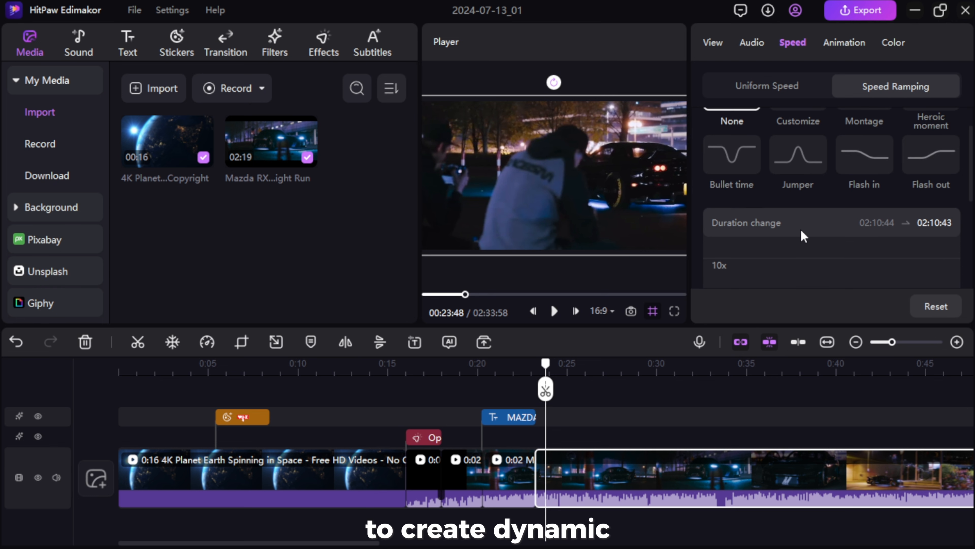
Step: Try the mosaic, Zoom Out and Zoom In entrance animations on the last Mazda RX7 clip, apply neon and scrub through the clip
{"action": "left_click", "coordinate": [837, 45]}
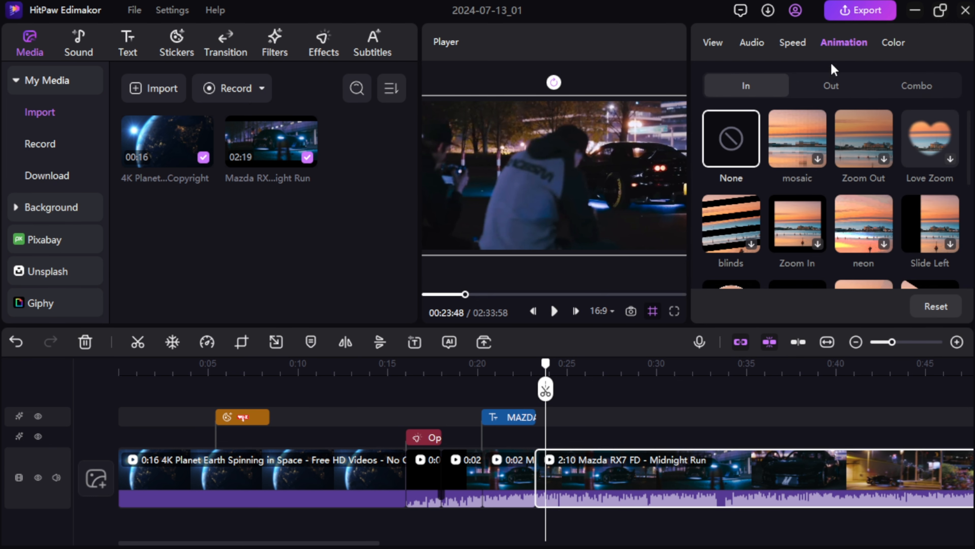
{"action": "left_click", "coordinate": [819, 150]}
{"action": "left_click", "coordinate": [860, 154]}
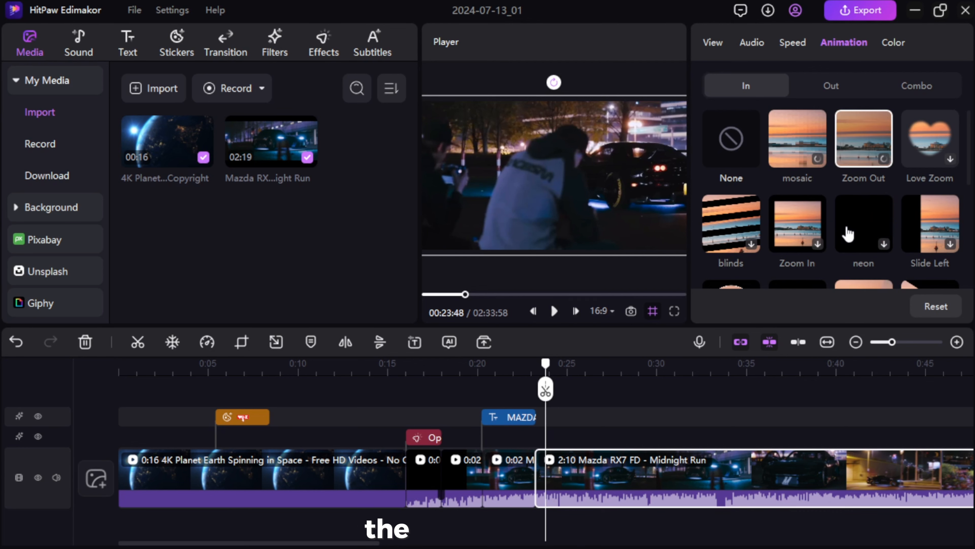
{"action": "left_click", "coordinate": [817, 243]}
{"action": "left_click", "coordinate": [883, 246]}
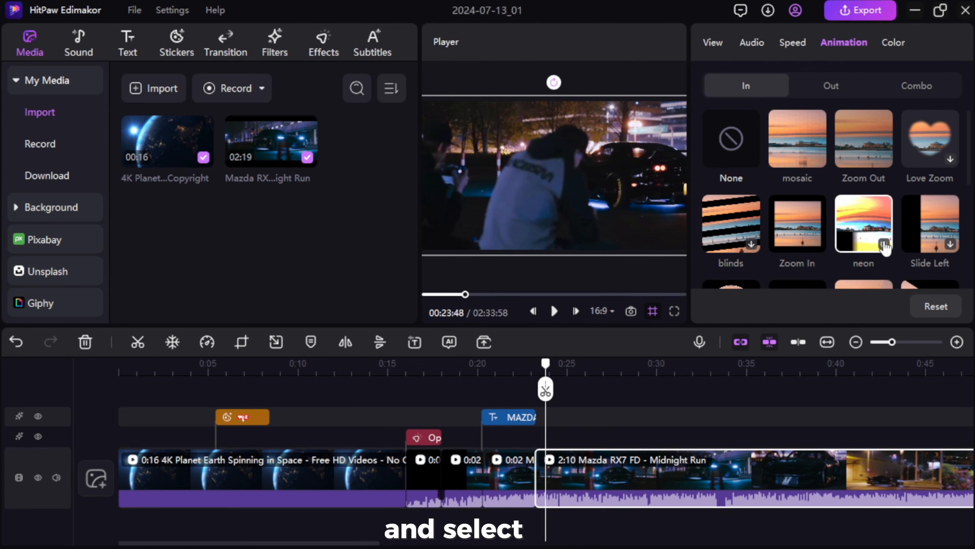
{"action": "scroll", "coordinate": [884, 248], "scroll_direction": "down", "scroll_amount": 3}
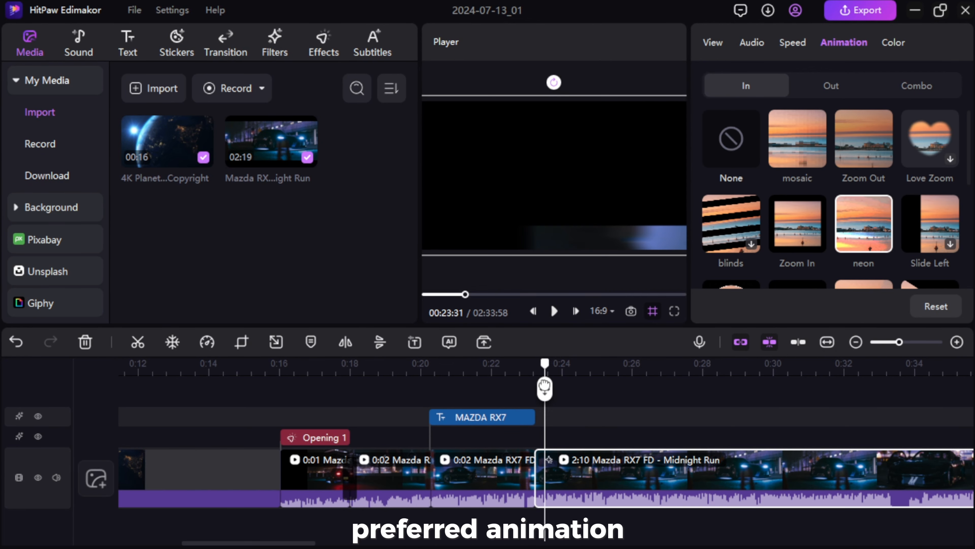
{"action": "left_click_drag", "start_coordinate": [546, 386], "coordinate": [591, 386]}
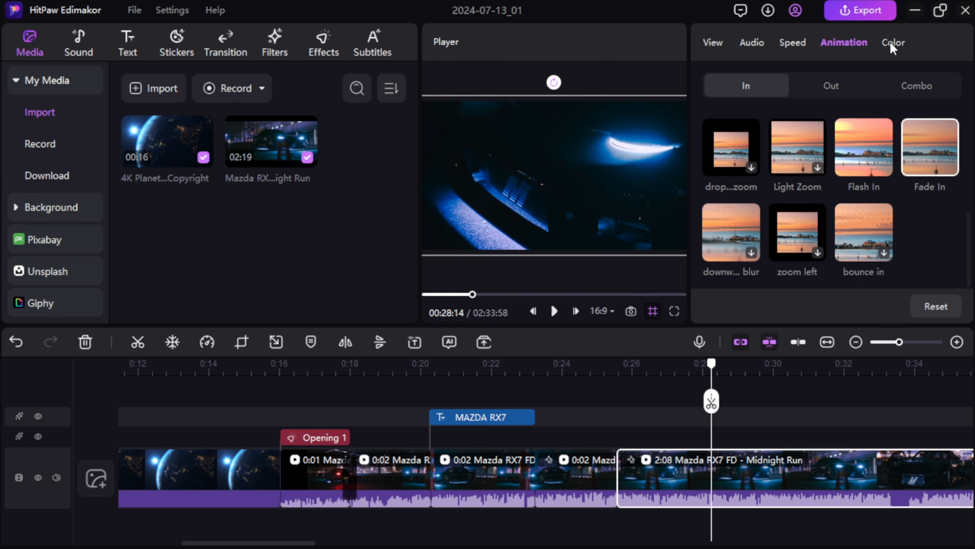
Step: Fine-tune the brightness, contrast and saturation of the last Mazda RX7 clip
{"action": "left_click", "coordinate": [893, 43]}
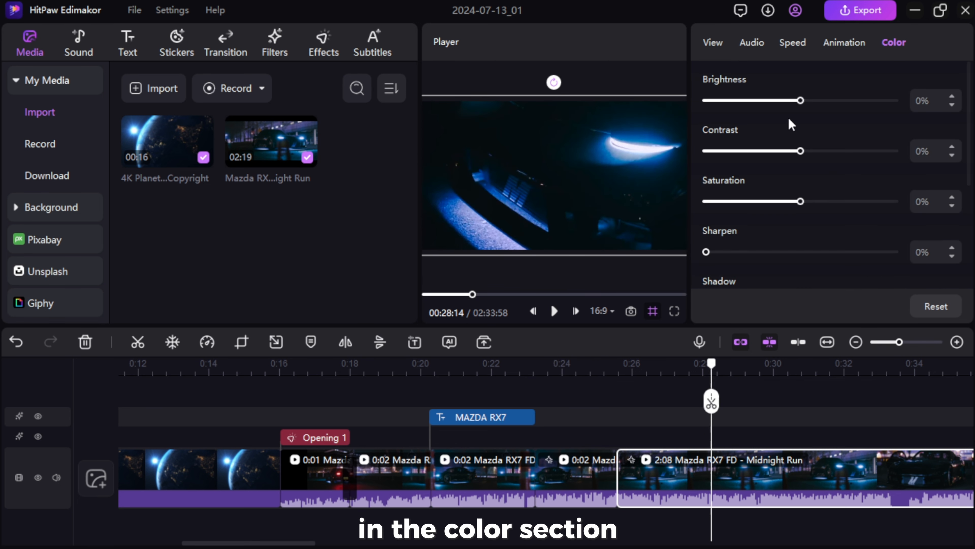
{"action": "mouse_move", "coordinate": [800, 101]}
{"action": "left_mouse_down"}
{"action": "mouse_move", "coordinate": [849, 101]}
{"action": "mouse_move", "coordinate": [801, 101]}
{"action": "left_mouse_up"}
{"action": "left_click_drag", "start_coordinate": [801, 151], "coordinate": [814, 151]}
{"action": "scroll", "coordinate": [814, 151], "scroll_direction": "down", "scroll_amount": 2}
{"action": "mouse_move", "coordinate": [801, 108]}
{"action": "left_mouse_down"}
{"action": "mouse_move", "coordinate": [820, 108]}
{"action": "mouse_move", "coordinate": [804, 111]}
{"action": "left_mouse_up"}
{"action": "left_click", "coordinate": [951, 110]}
{"action": "left_click", "coordinate": [951, 110]}
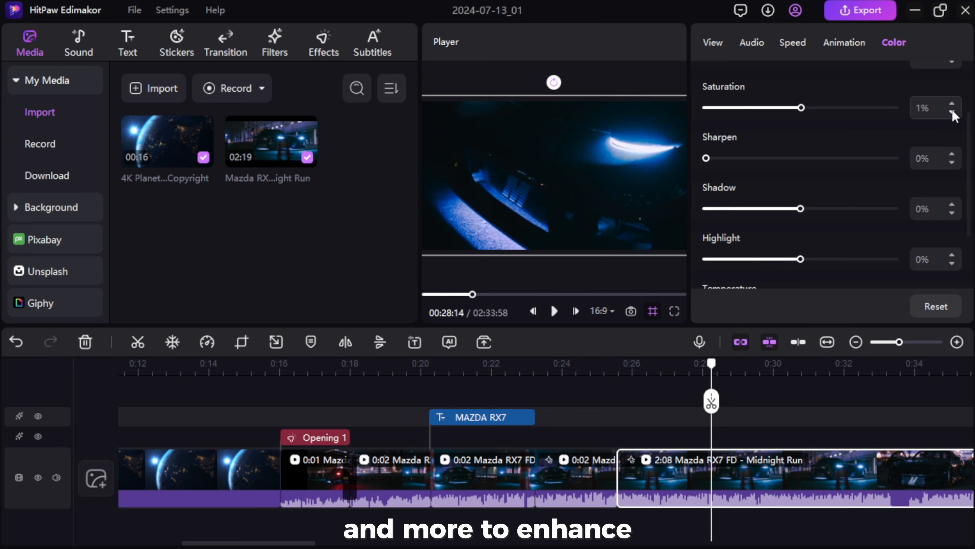
{"action": "left_click", "coordinate": [952, 110]}
{"action": "scroll", "coordinate": [949, 77], "scroll_direction": "up", "scroll_amount": 2}
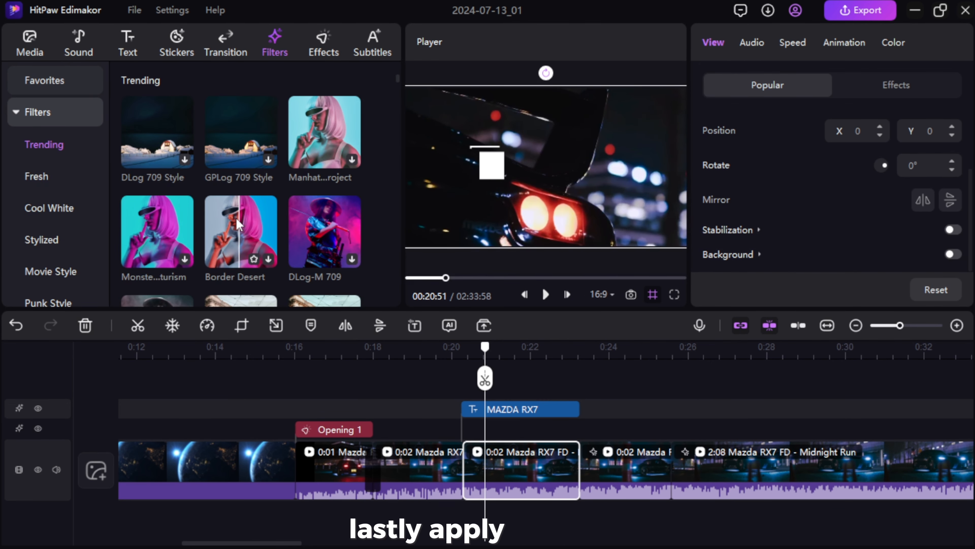
Step: Apply the Border Desert, DLog-M 709 and another trending filter to the Mazda clip beneath the MAZDA RX7 title, and reduce the filter strength
{"action": "left_click_drag", "start_coordinate": [236, 218], "coordinate": [487, 458]}
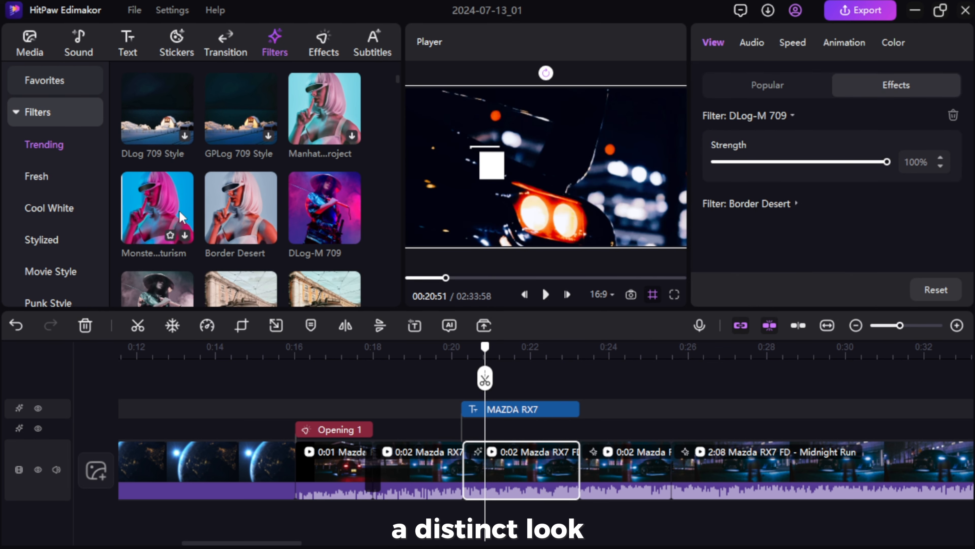
{"action": "scroll", "coordinate": [185, 181], "scroll_direction": "down", "scroll_amount": 3}
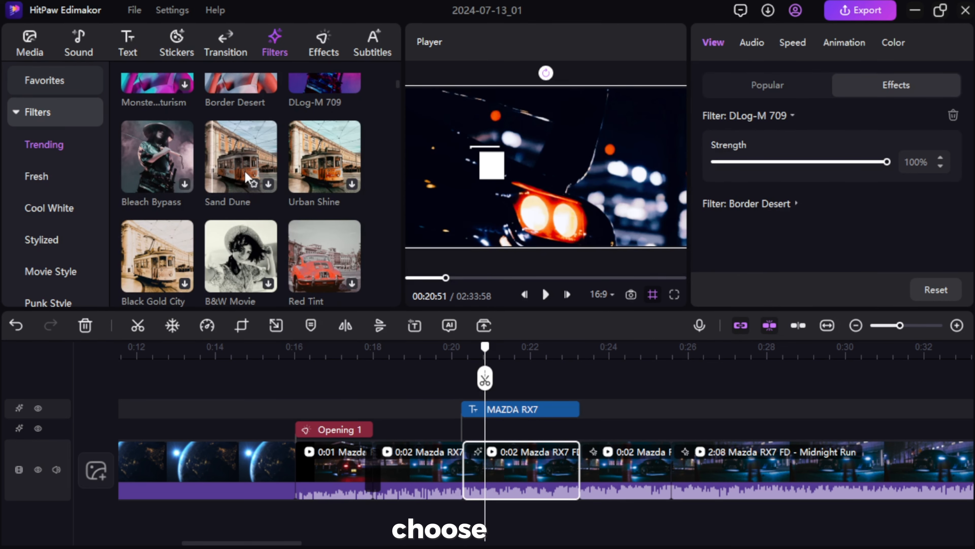
{"action": "left_click_drag", "start_coordinate": [248, 194], "coordinate": [518, 481]}
{"action": "left_click_drag", "start_coordinate": [777, 162], "coordinate": [759, 164]}
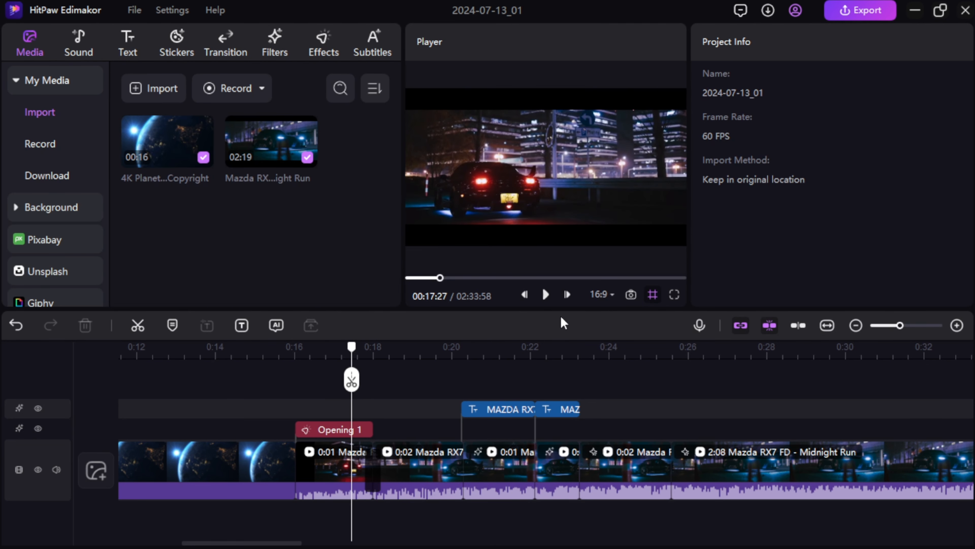
Step: Open the project's export settings, look through the video formats, keep MP4 and set the resolution to 4K
{"action": "left_click", "coordinate": [860, 12]}
{"action": "left_click", "coordinate": [731, 133]}
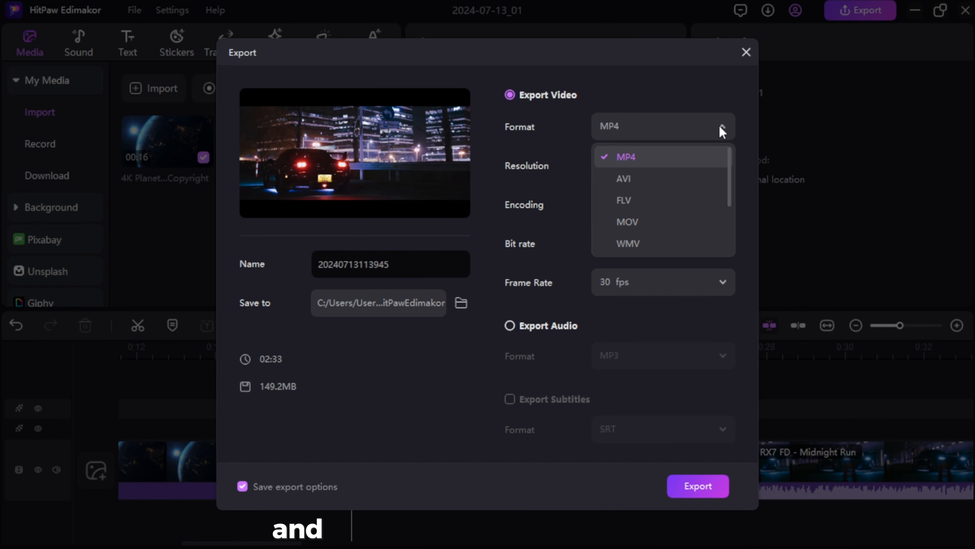
{"action": "scroll", "coordinate": [711, 198], "scroll_direction": "down", "scroll_amount": 3}
{"action": "scroll", "coordinate": [712, 198], "scroll_direction": "up", "scroll_amount": 3}
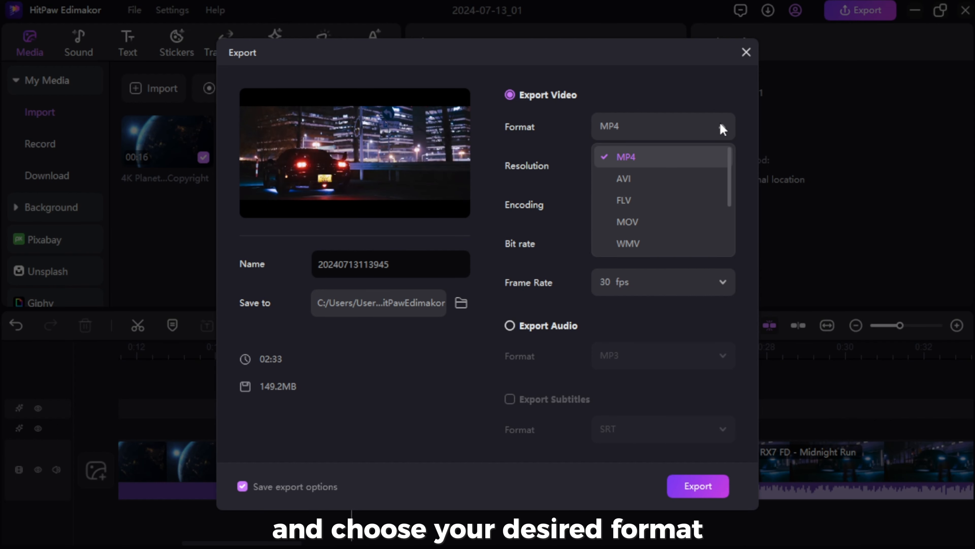
{"action": "left_click", "coordinate": [566, 138]}
{"action": "left_click", "coordinate": [723, 168]}
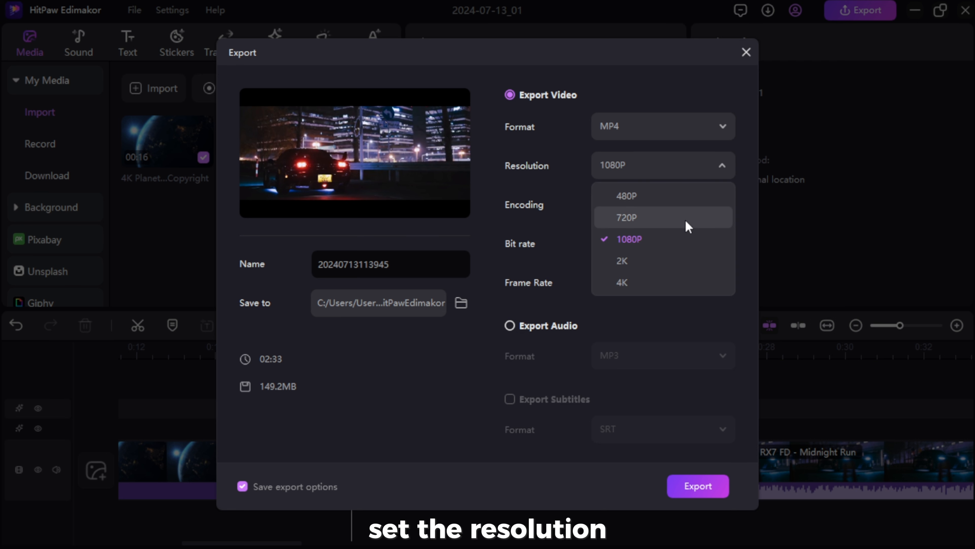
{"action": "left_click", "coordinate": [673, 279]}
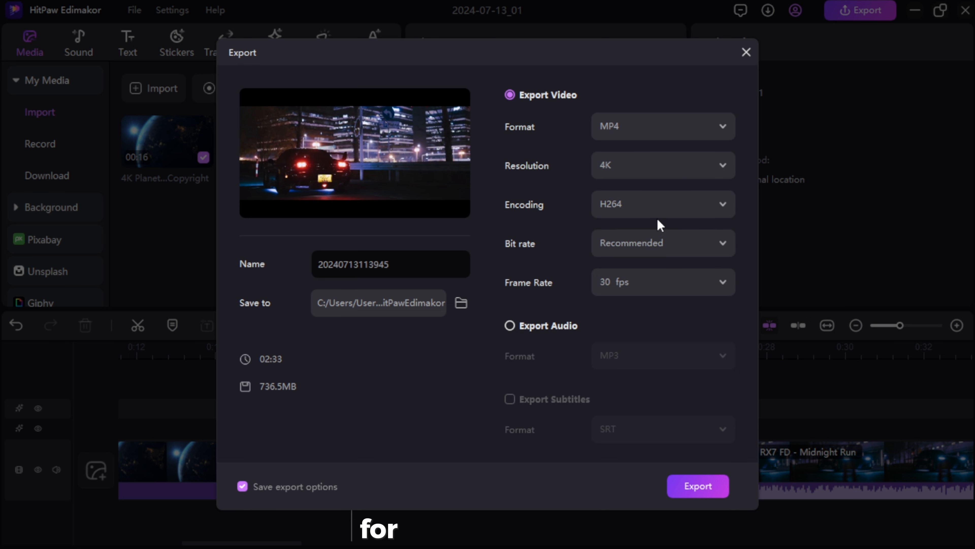
Step: Keep H264 encoding for the export, and set the bit rate to Higher and the frame rate to 60 fps
{"action": "left_click", "coordinate": [729, 207]}
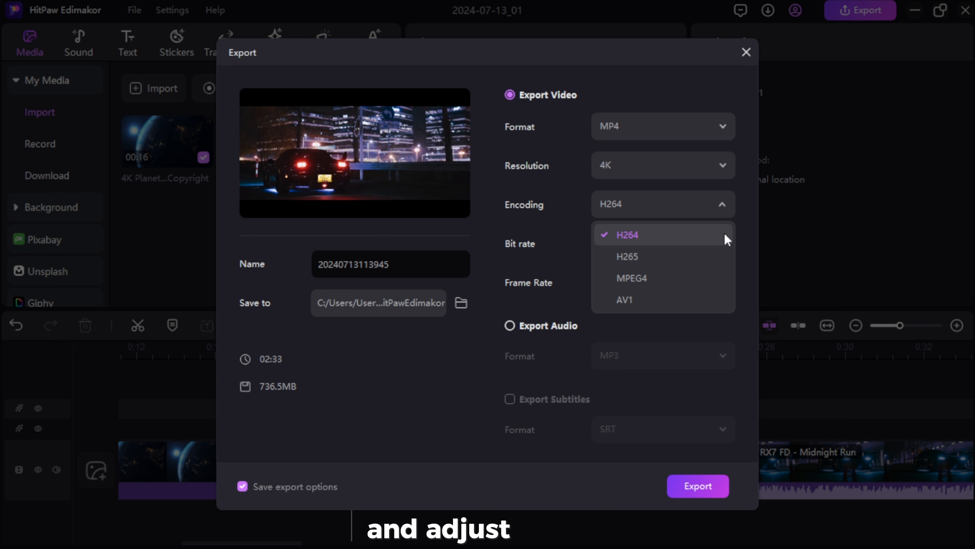
{"action": "left_click", "coordinate": [575, 230]}
{"action": "left_click", "coordinate": [697, 246]}
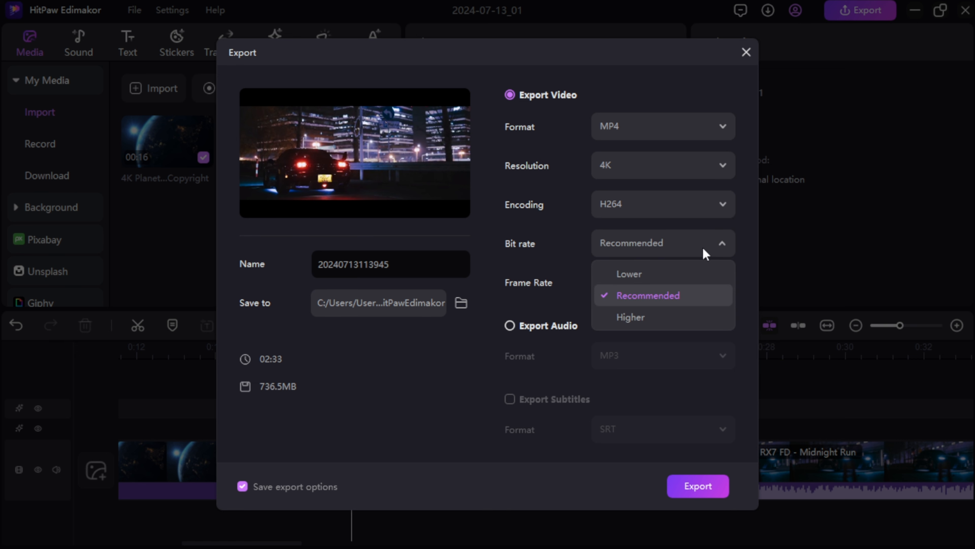
{"action": "left_click", "coordinate": [666, 316]}
{"action": "left_click", "coordinate": [693, 278]}
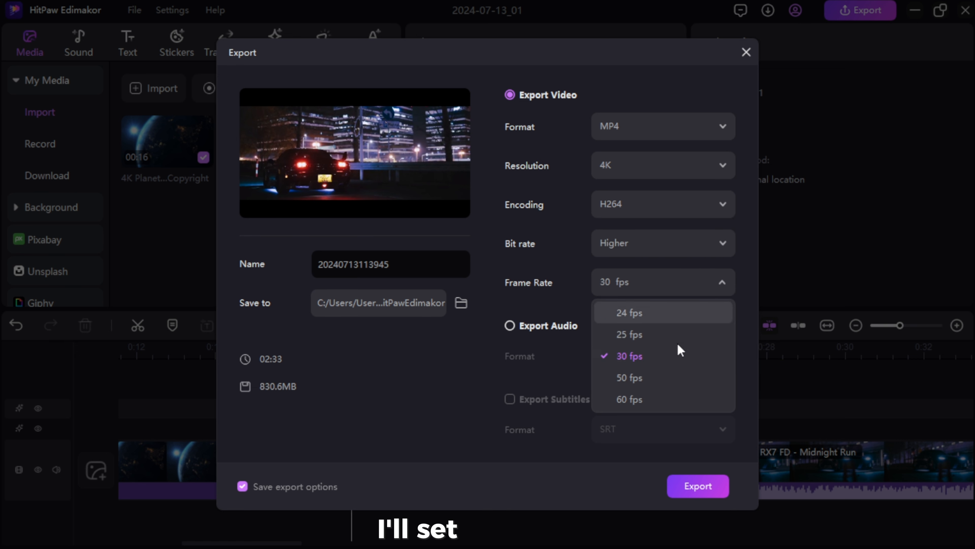
{"action": "left_click", "coordinate": [660, 397]}
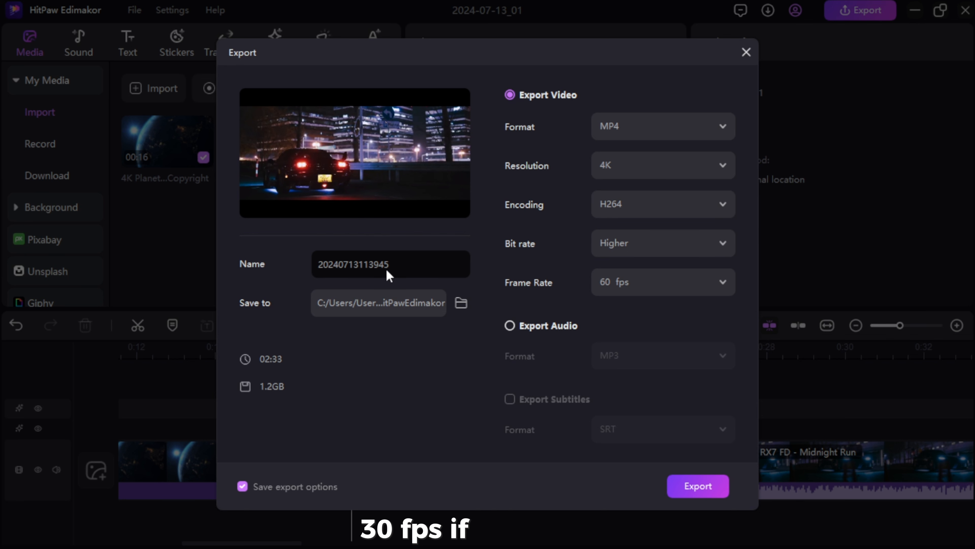
Step: Name the output file HitPaw and start exporting the video
{"action": "type", "text": "HitPaw"}
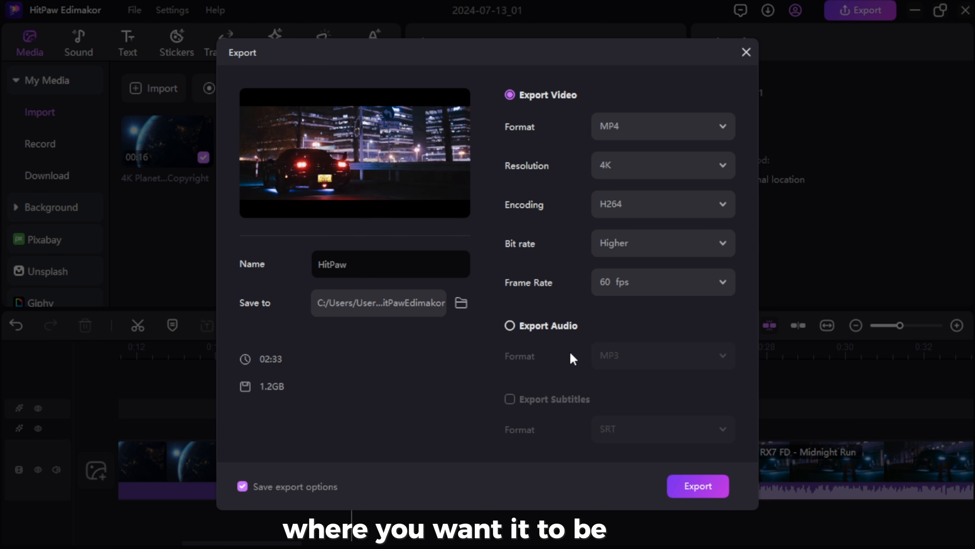
{"action": "left_click", "coordinate": [510, 327]}
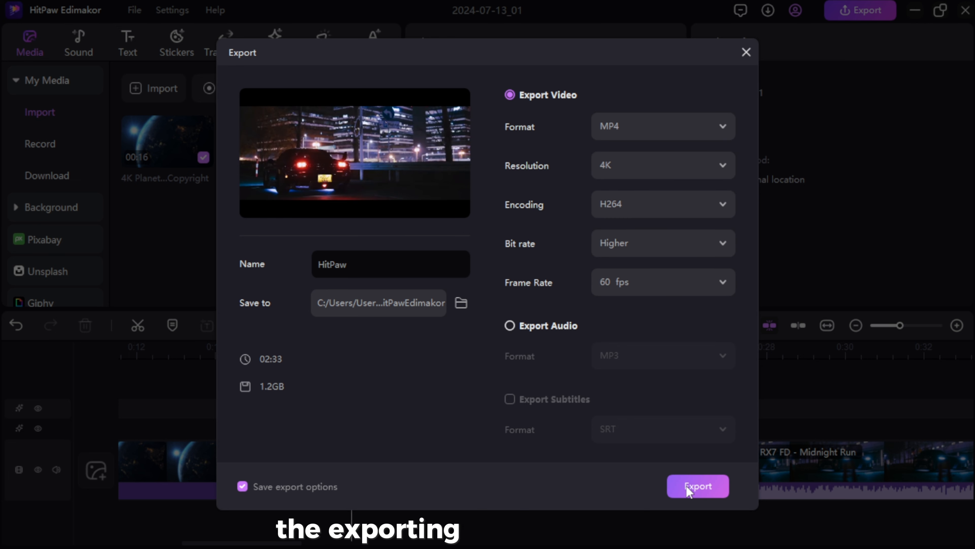
{"action": "left_click", "coordinate": [687, 485]}
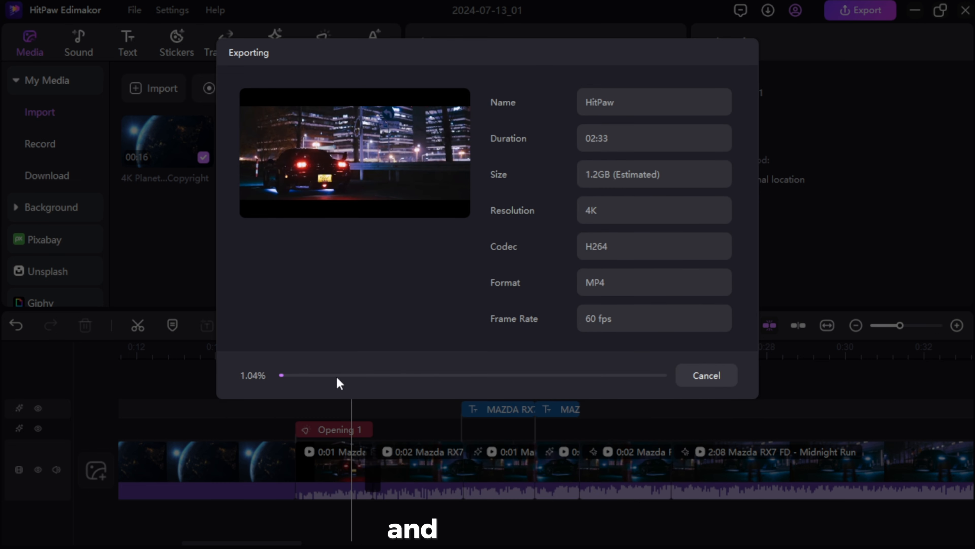